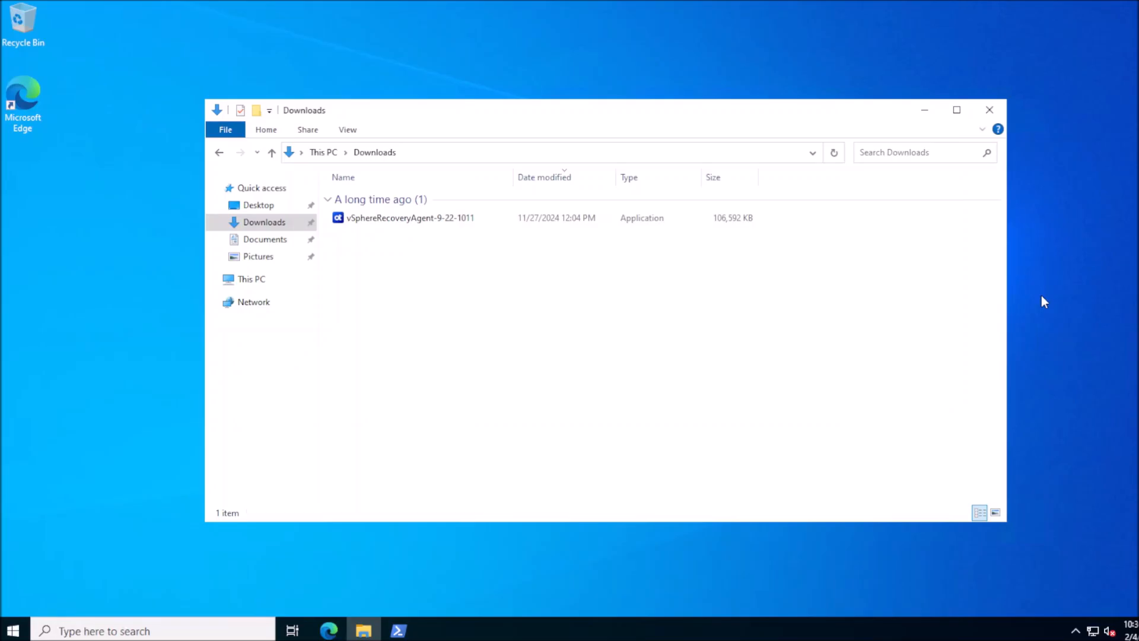
Run the vSphereRecoveryAgent-9-22-1011 installer, accept the license agreement and keep the default destination folder
right_click(399, 221)
click(432, 244)
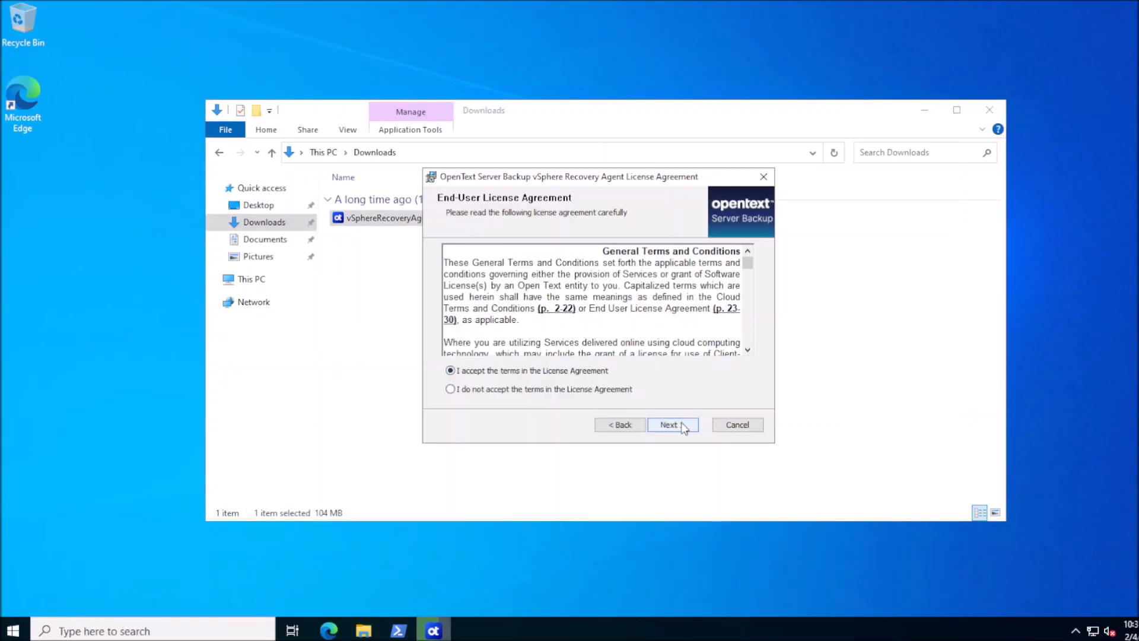
click(679, 424)
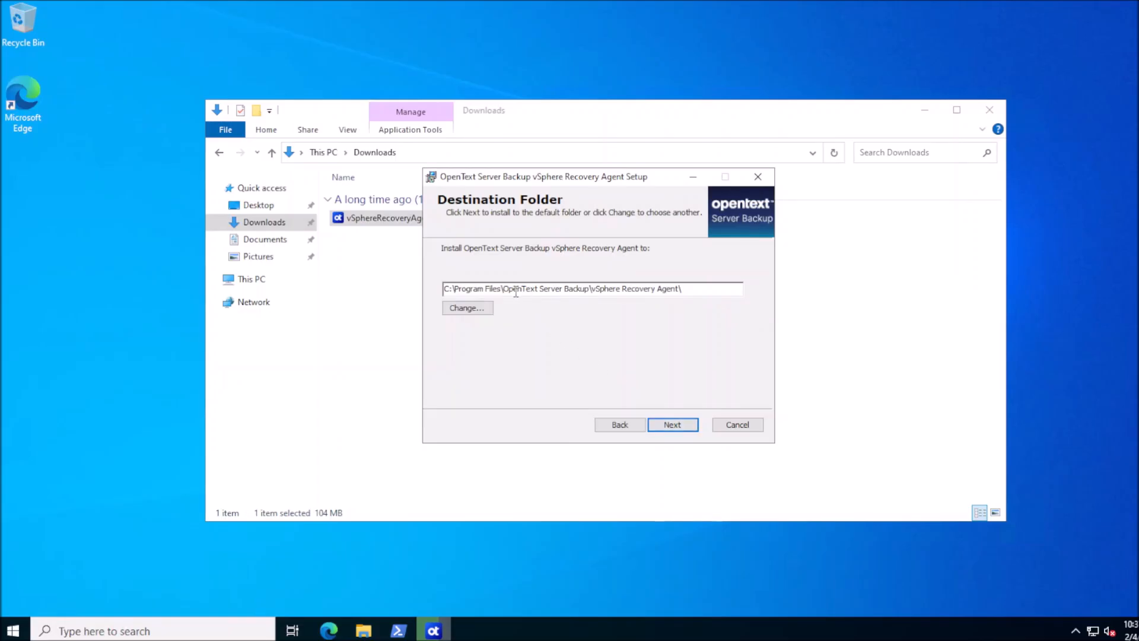
drag(467, 293, 486, 294)
click(671, 425)
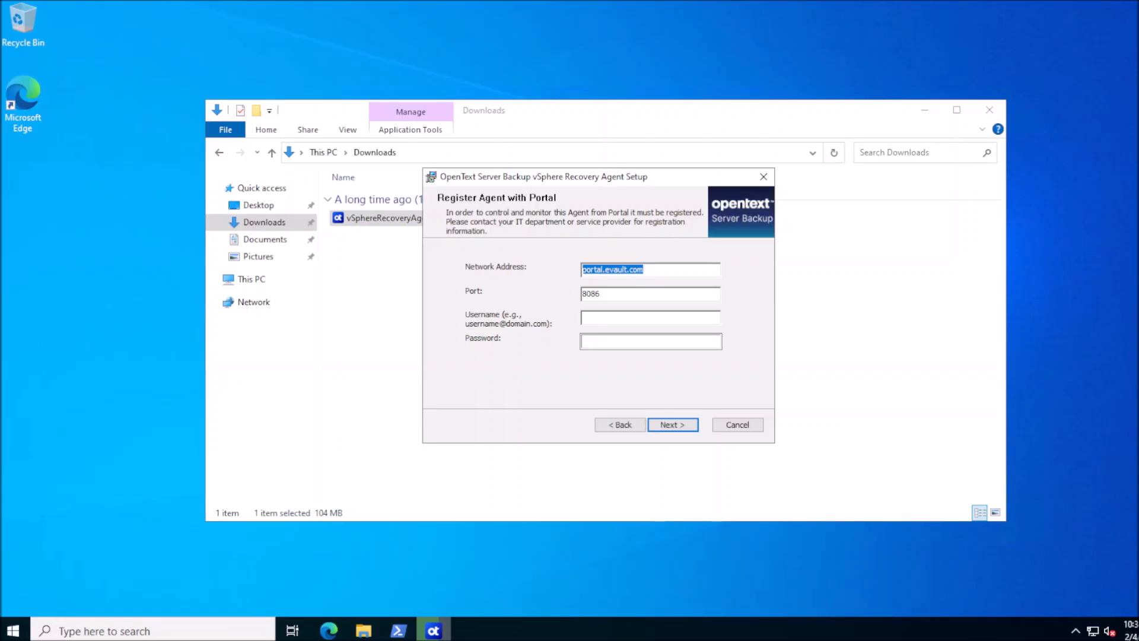
Register the agent with portal yt-portal.company.com on port 8086 using the account username and password, and complete the installation
text(yt-portal.company.com)
key(Tab)
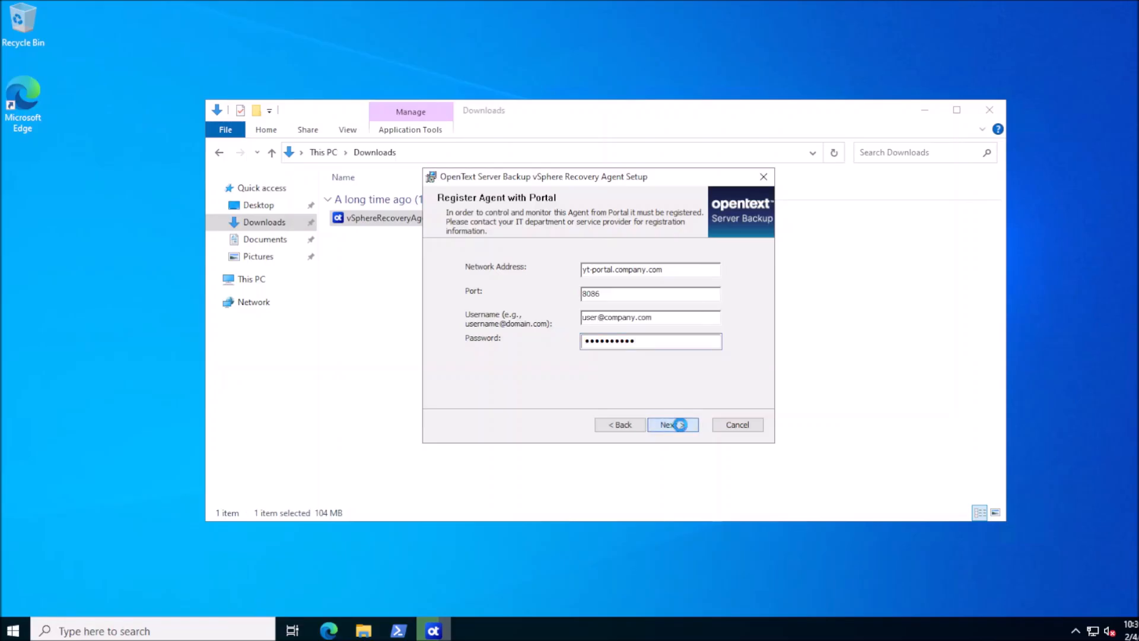
click(678, 423)
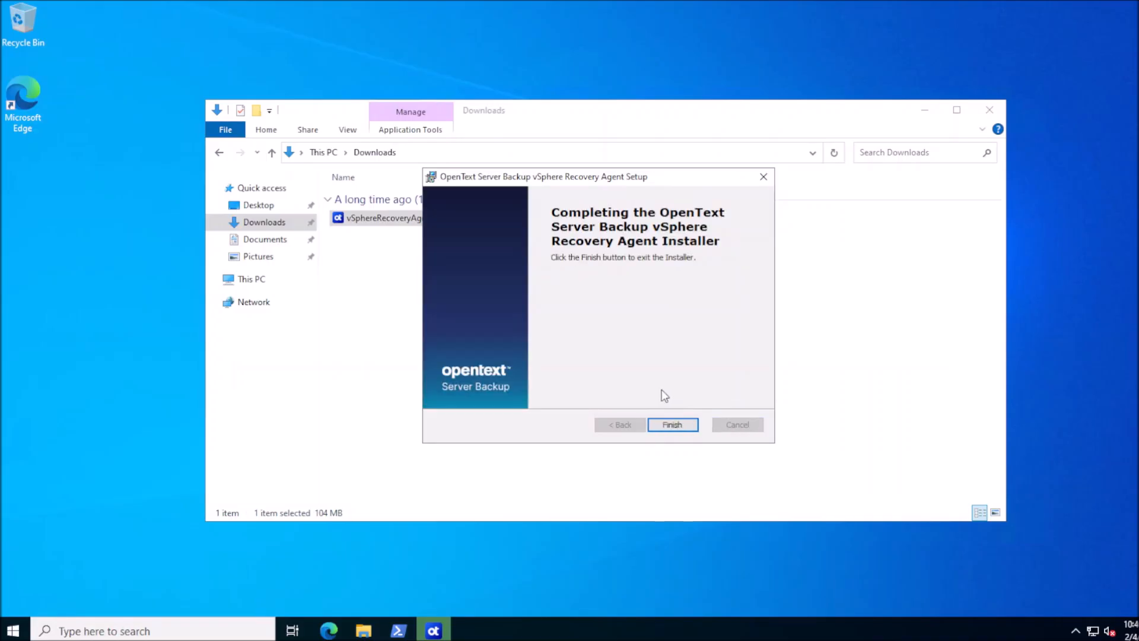
click(673, 426)
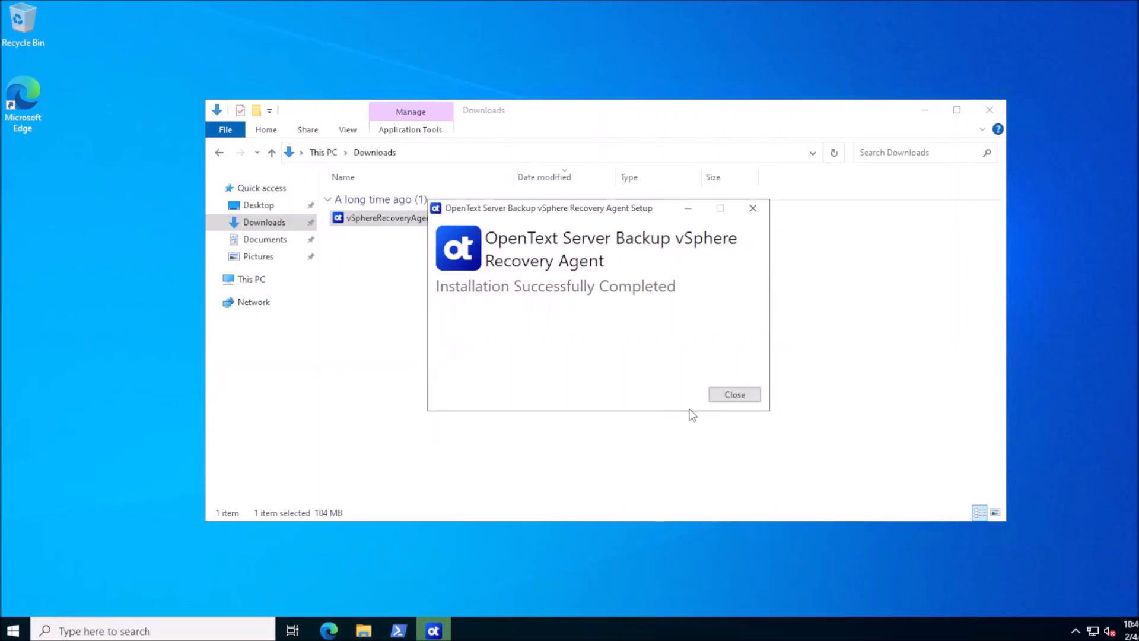
click(725, 396)
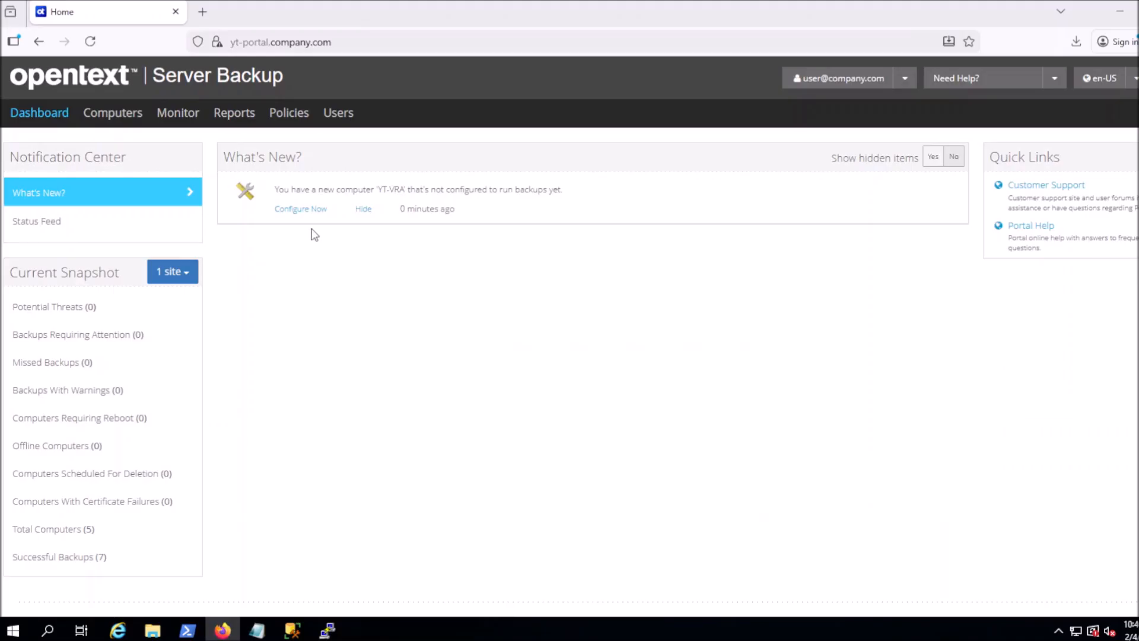
Check the new-computer notification in the Server Backup portal, then start manual configuration of computer YT-VRA
drag(275, 190, 409, 190)
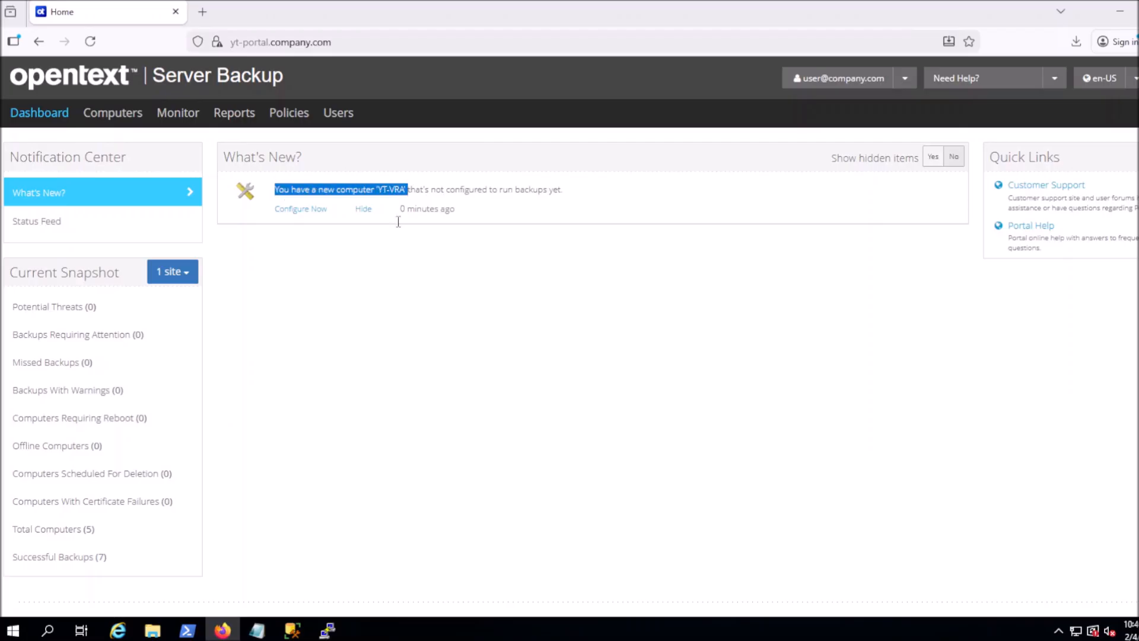
click(350, 246)
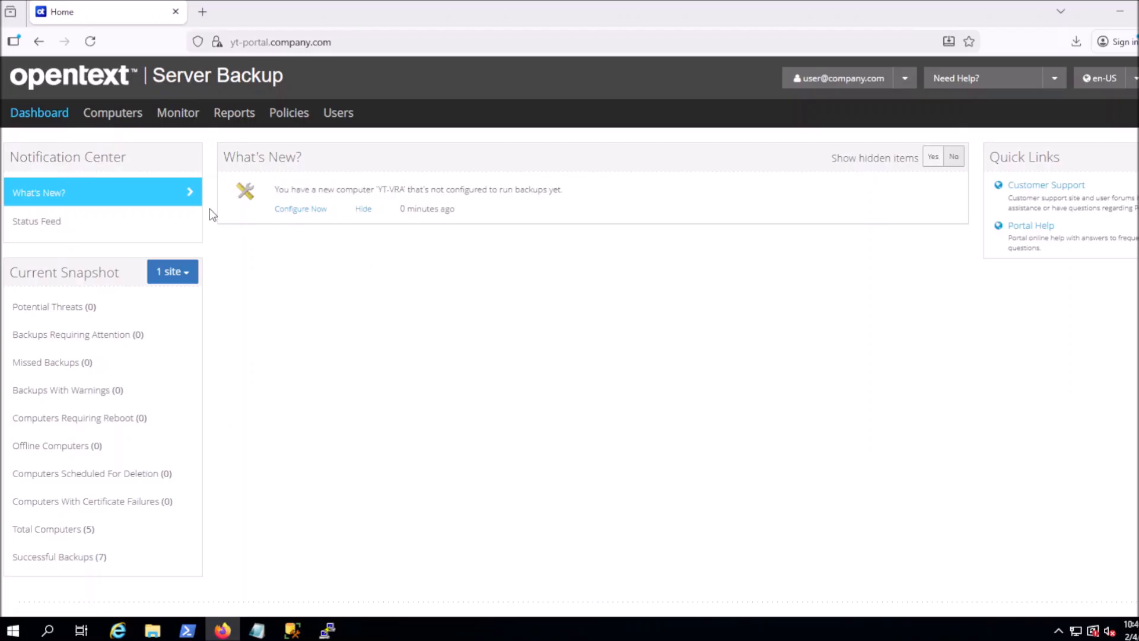
click(112, 120)
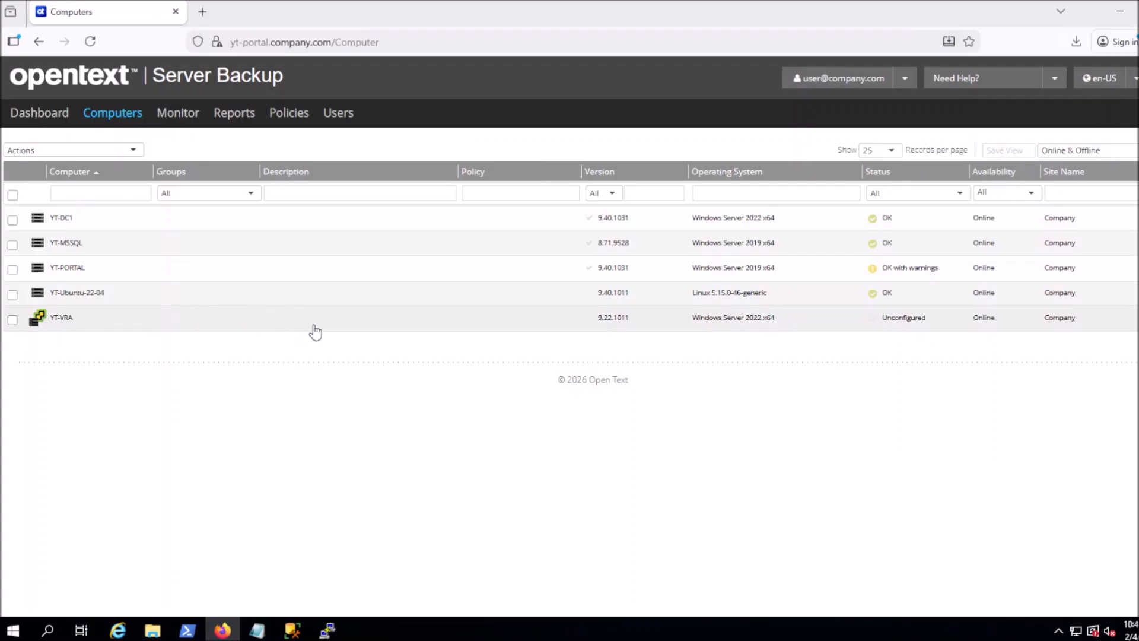
click(514, 323)
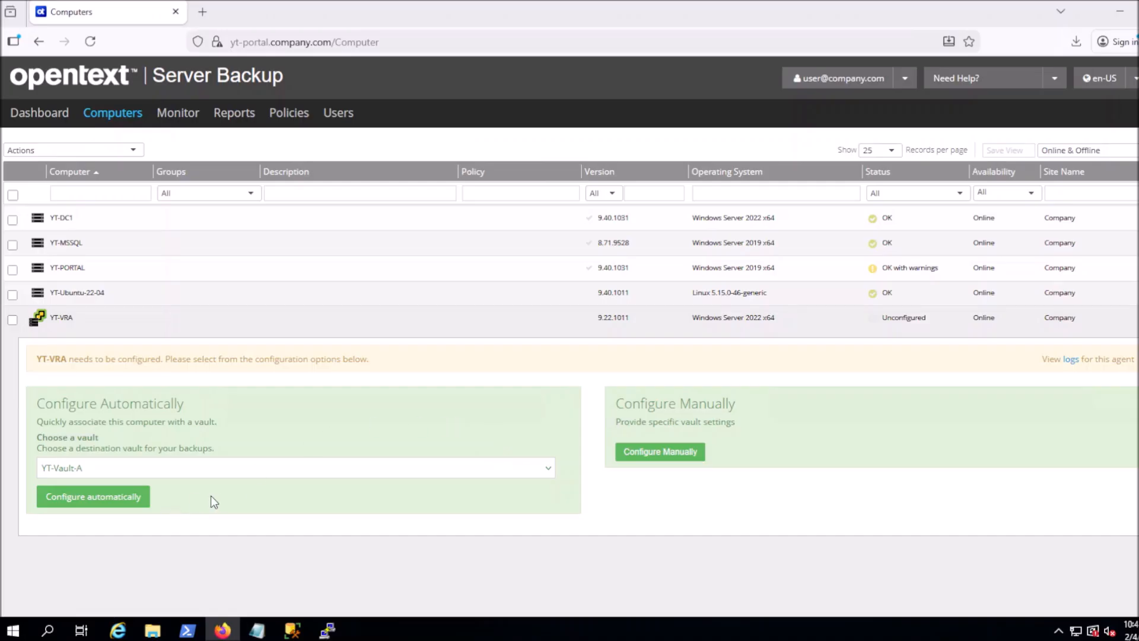
click(687, 457)
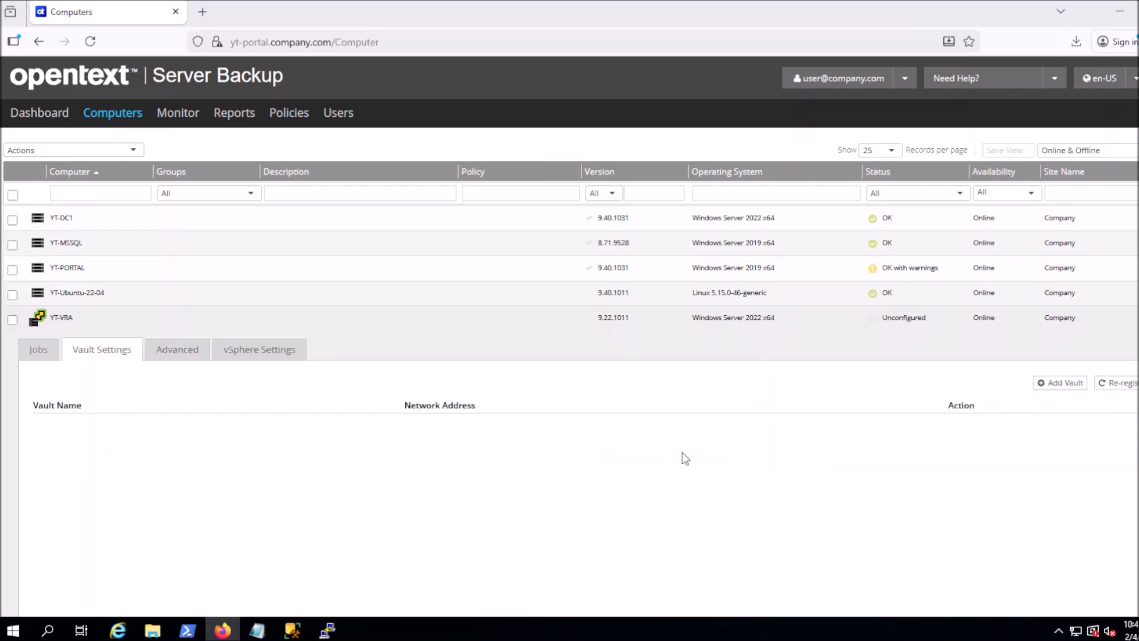
Add a vault to YT-VRA using the YT-Vault-A vault profile and save its settings
click(1048, 384)
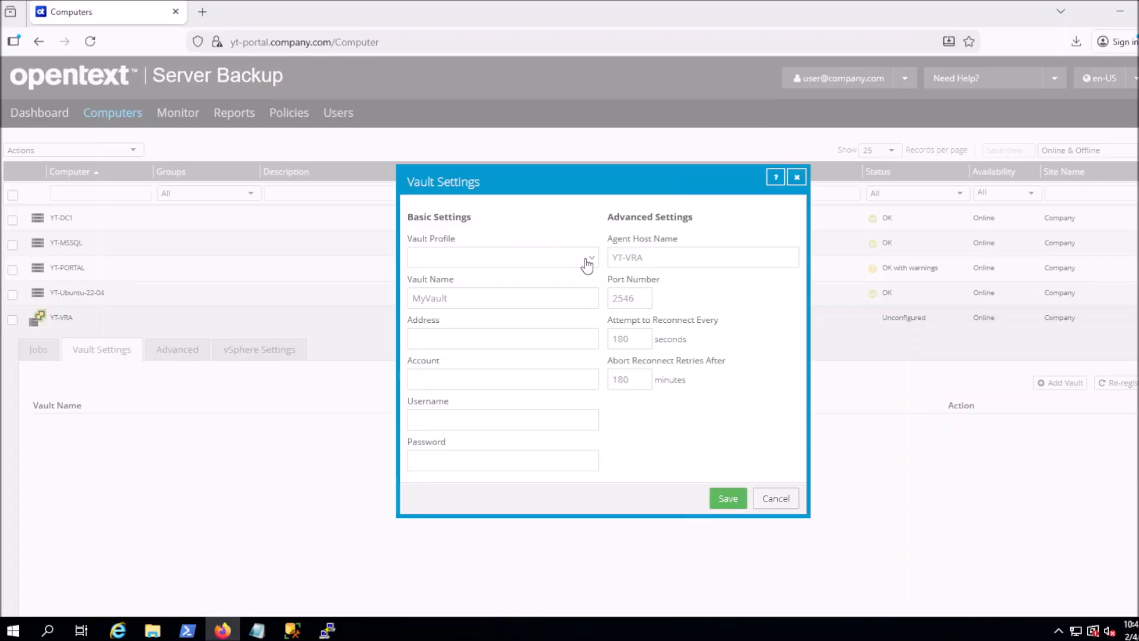
click(585, 261)
click(476, 298)
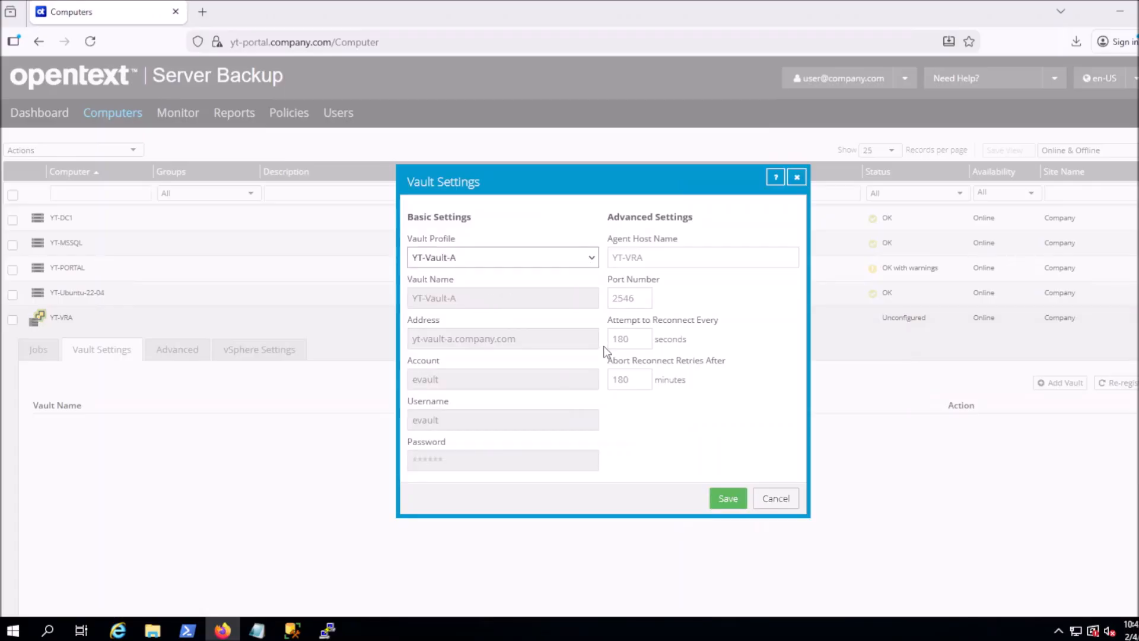
click(502, 248)
click(502, 248)
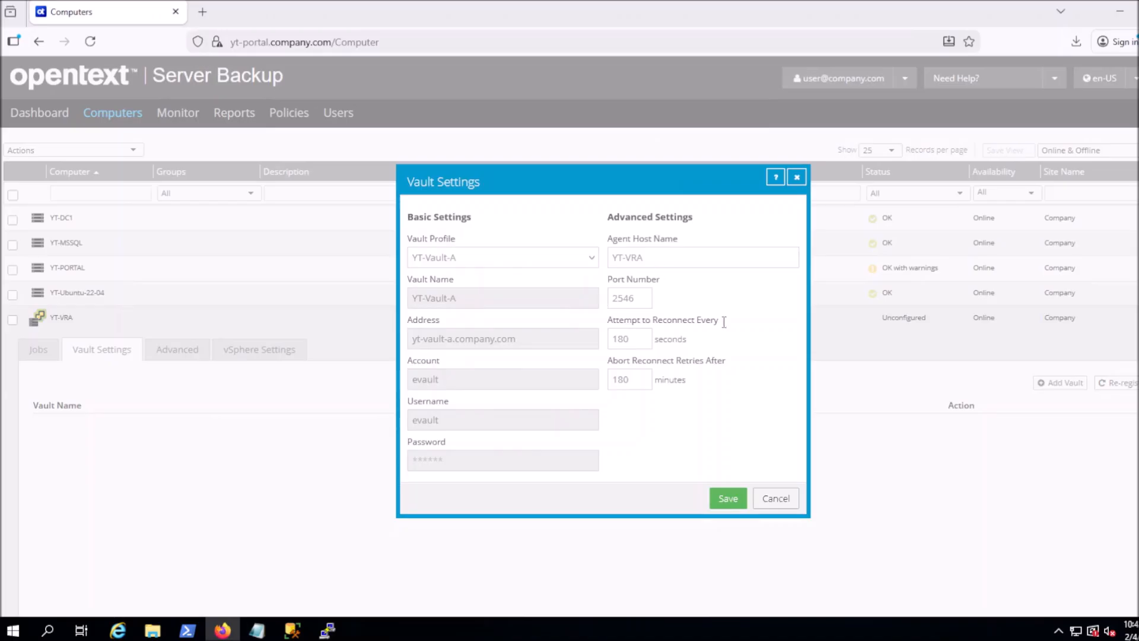
click(730, 499)
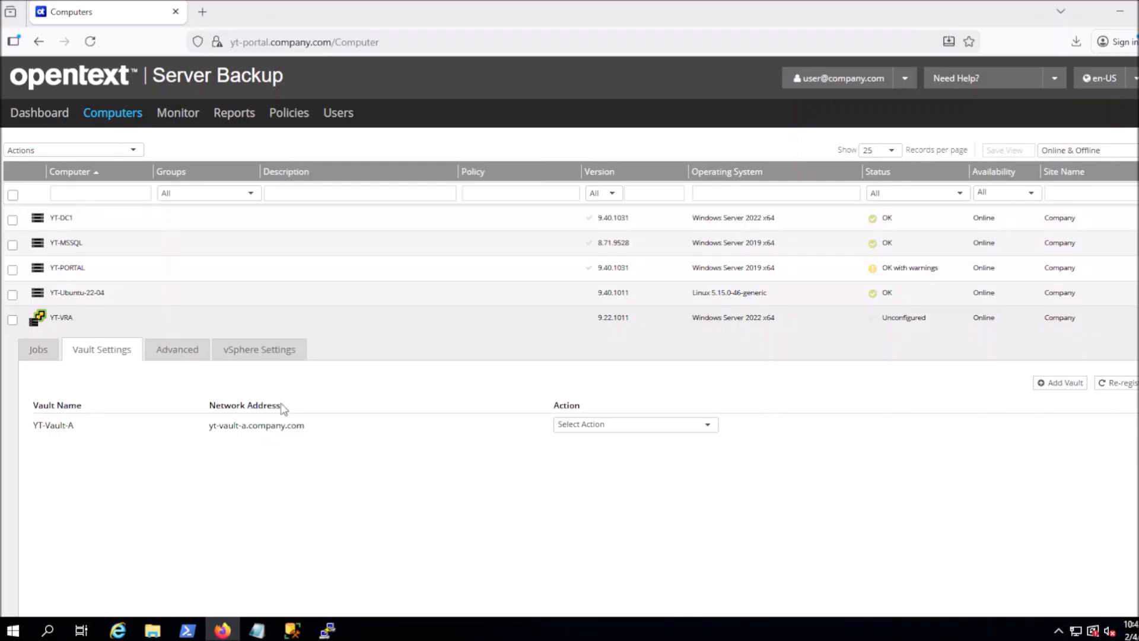
Set YT-VRA's vSphere credentials to host yt-esxi-7.company.com, user name root and the host password, and verify and save them
click(259, 351)
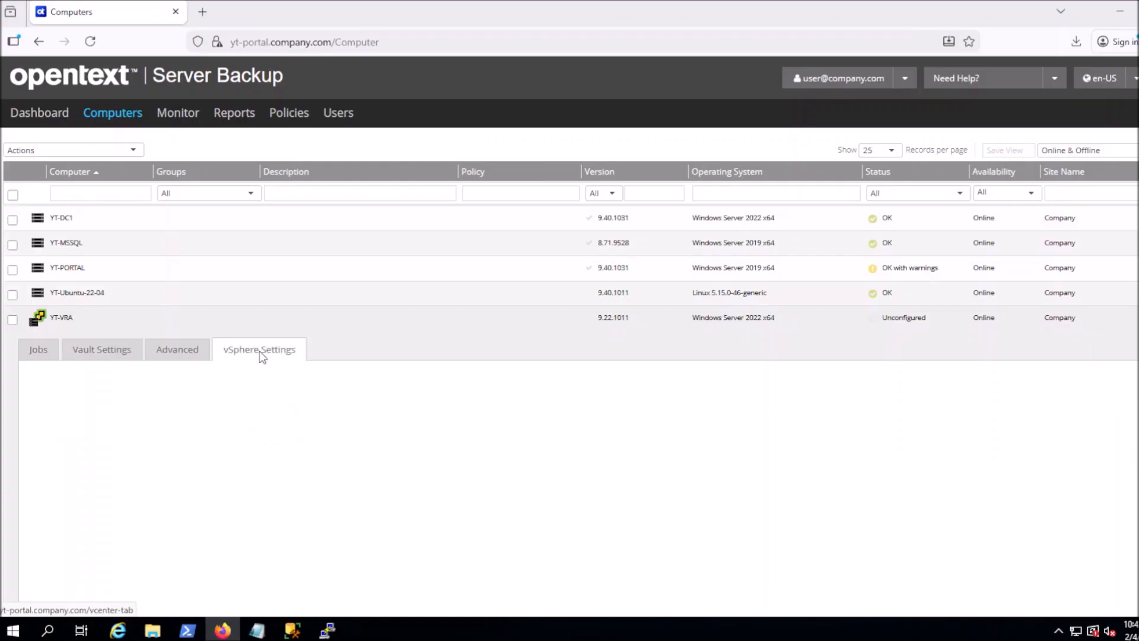
scroll(259, 350, down, 3)
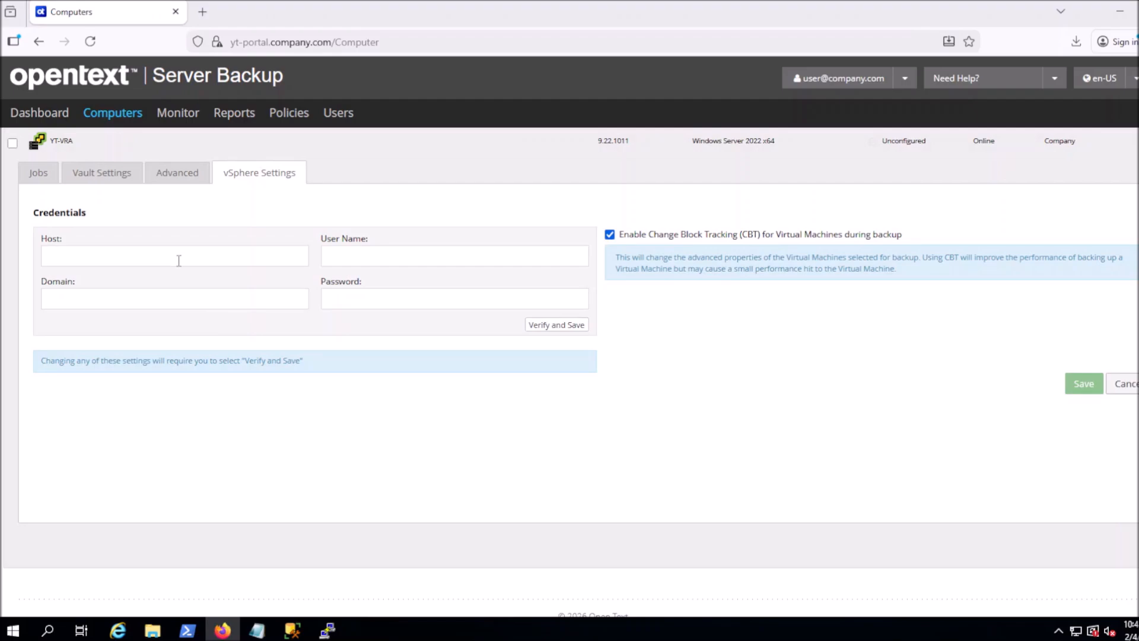
click(178, 259)
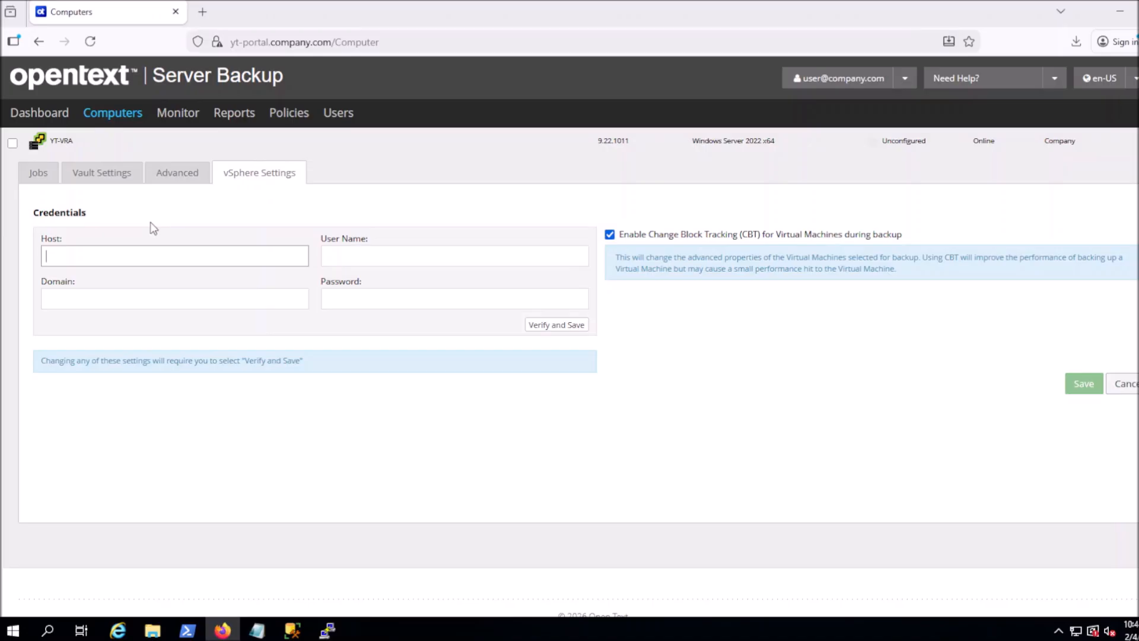
text(yt-esxi-7.company.com)
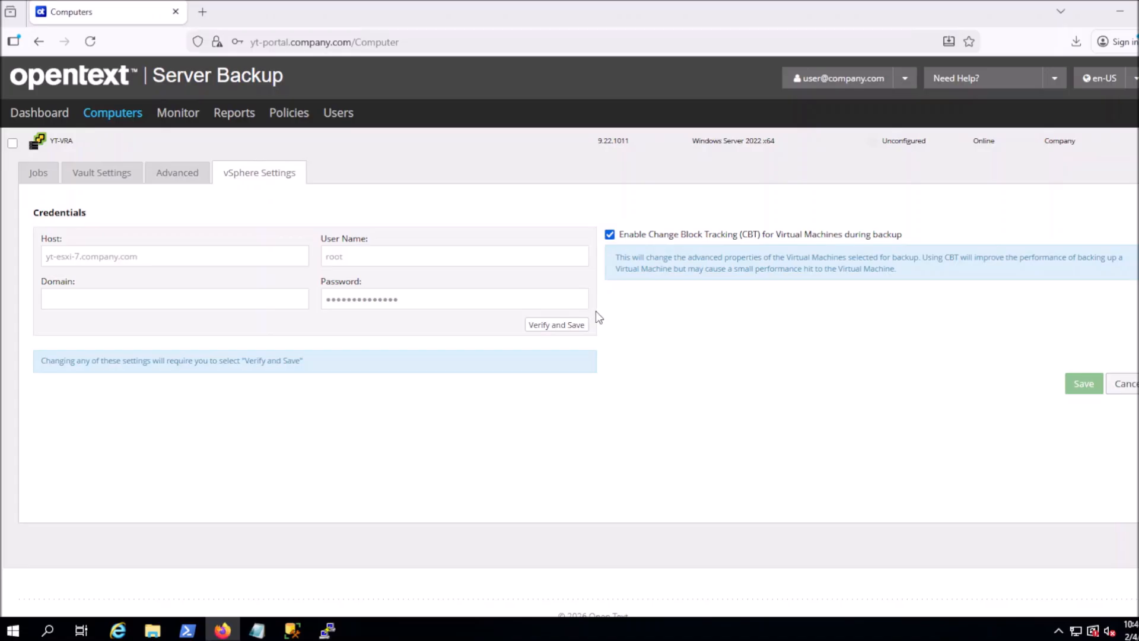
click(562, 330)
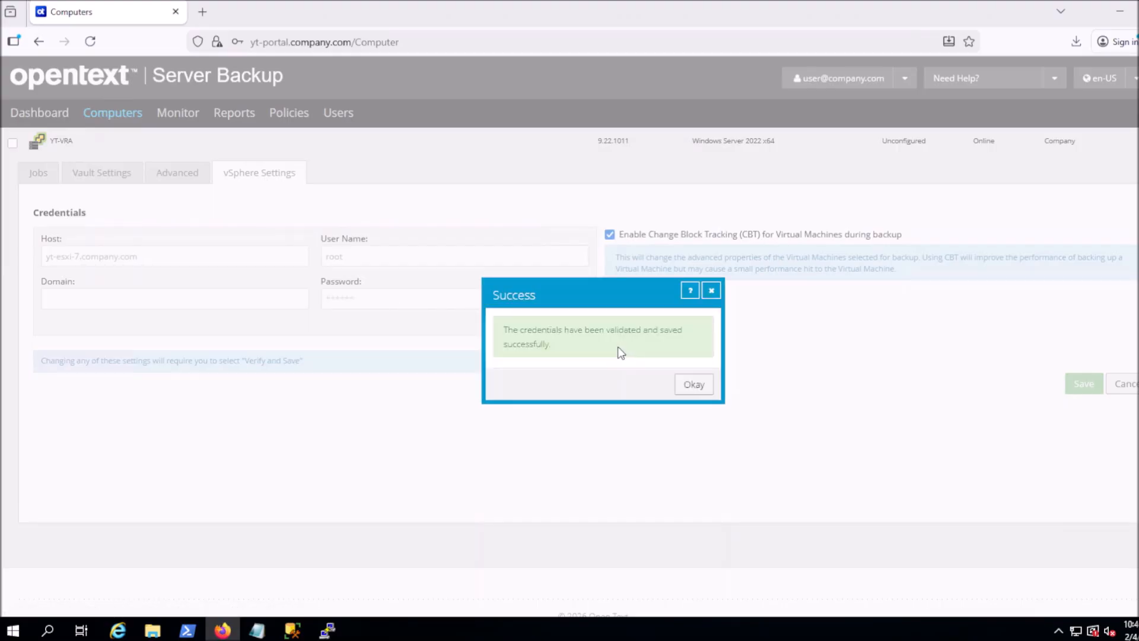
click(694, 384)
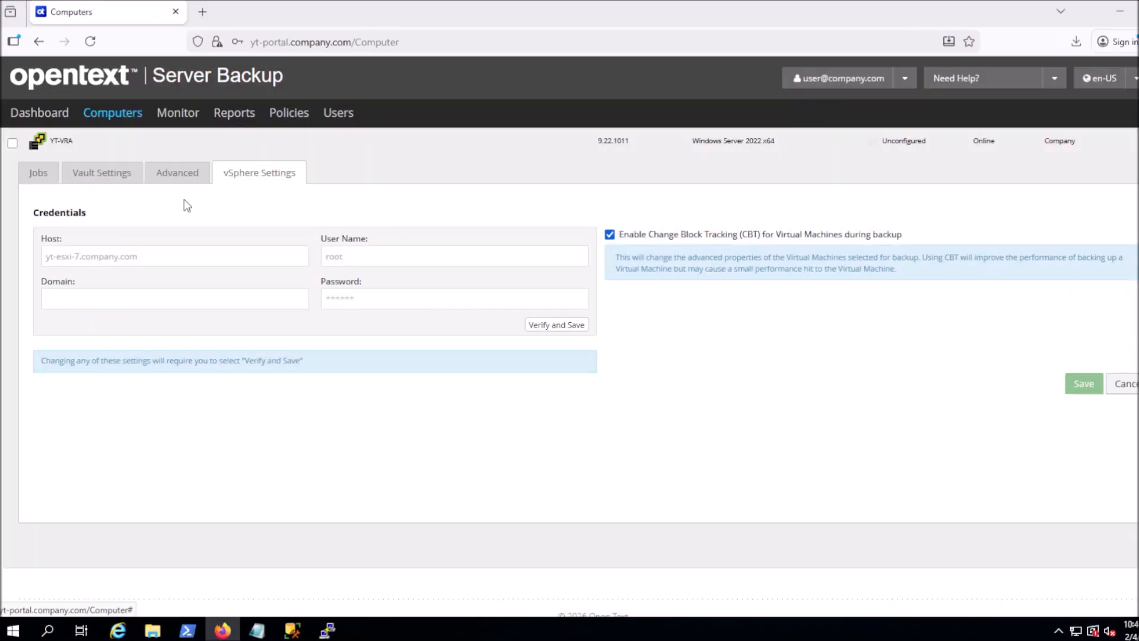
Start a new VMware vSphere job for YT-VRA and include the Archer-16 virtual machine in the backup set
click(41, 178)
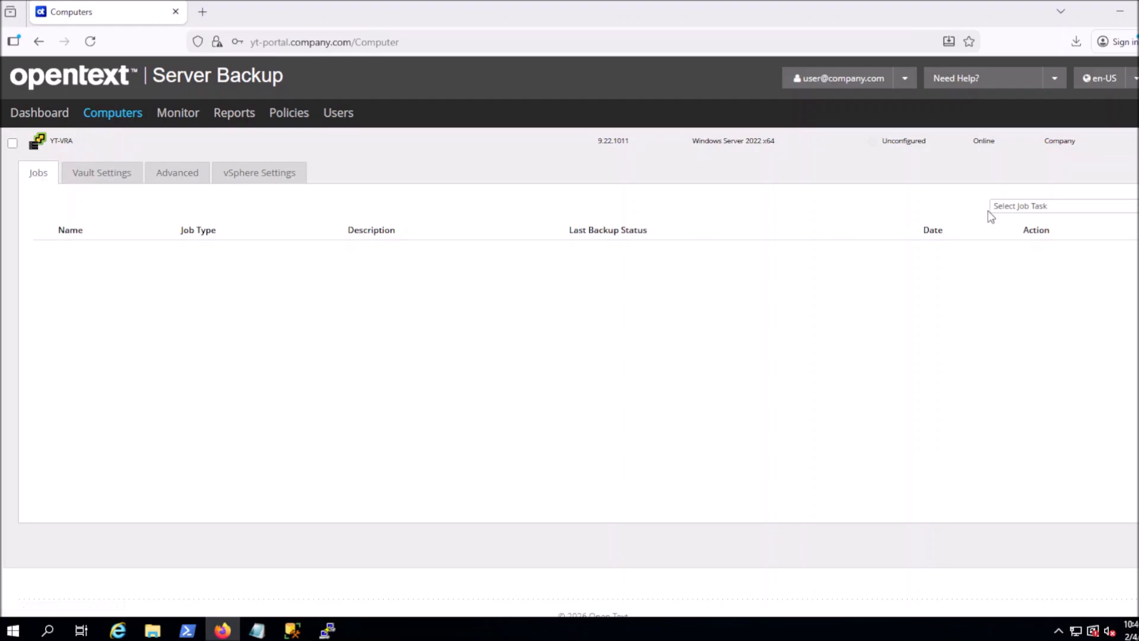
click(1016, 210)
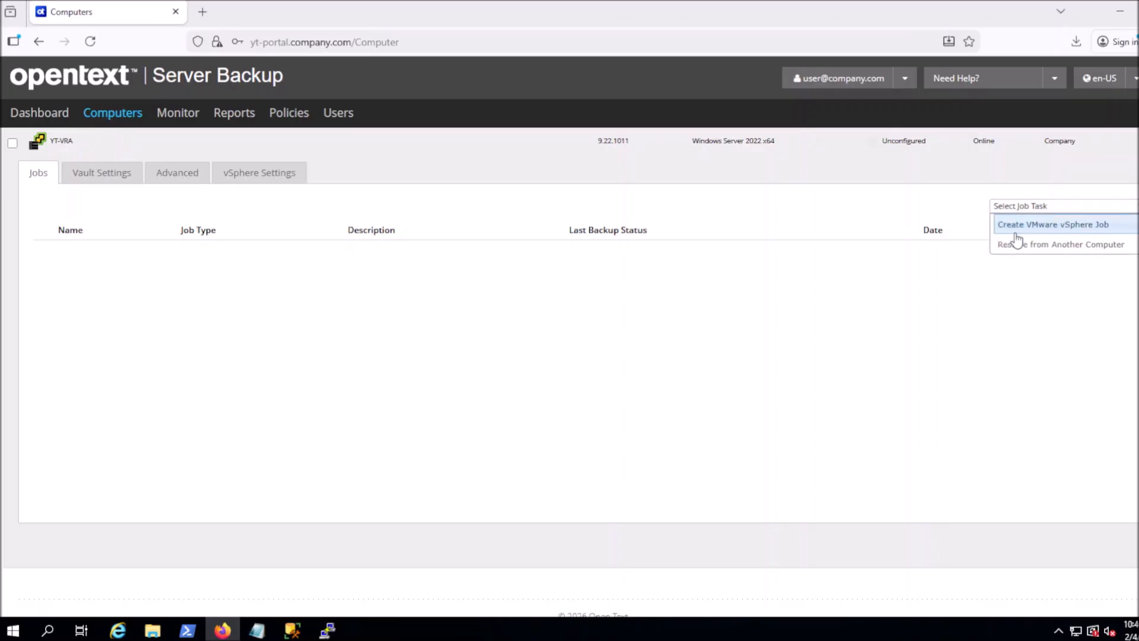
click(1013, 234)
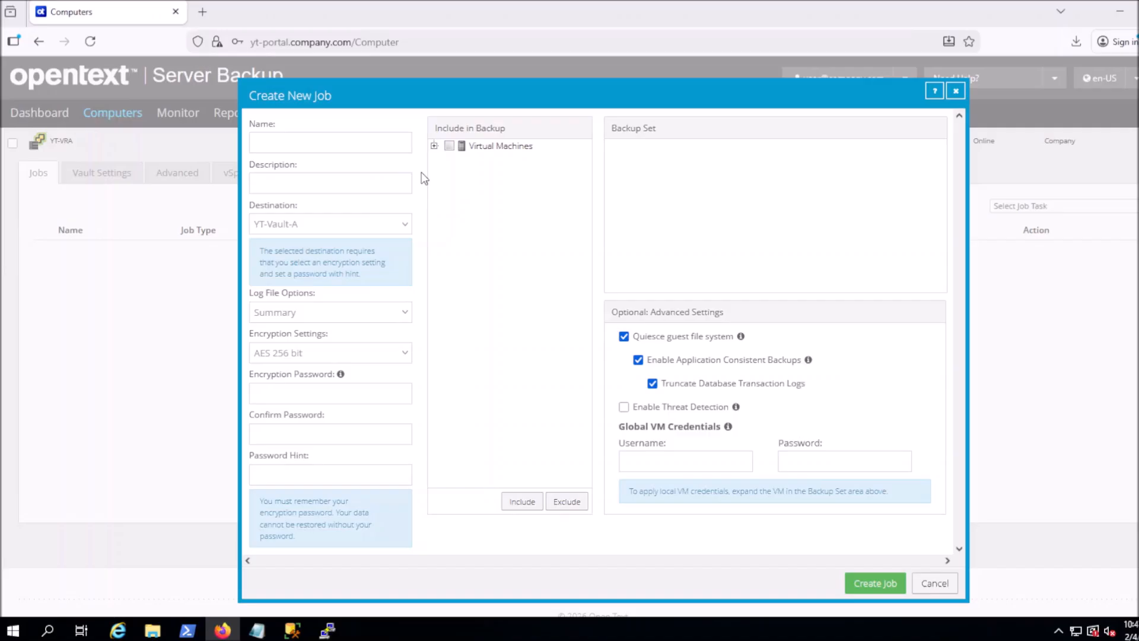
click(435, 146)
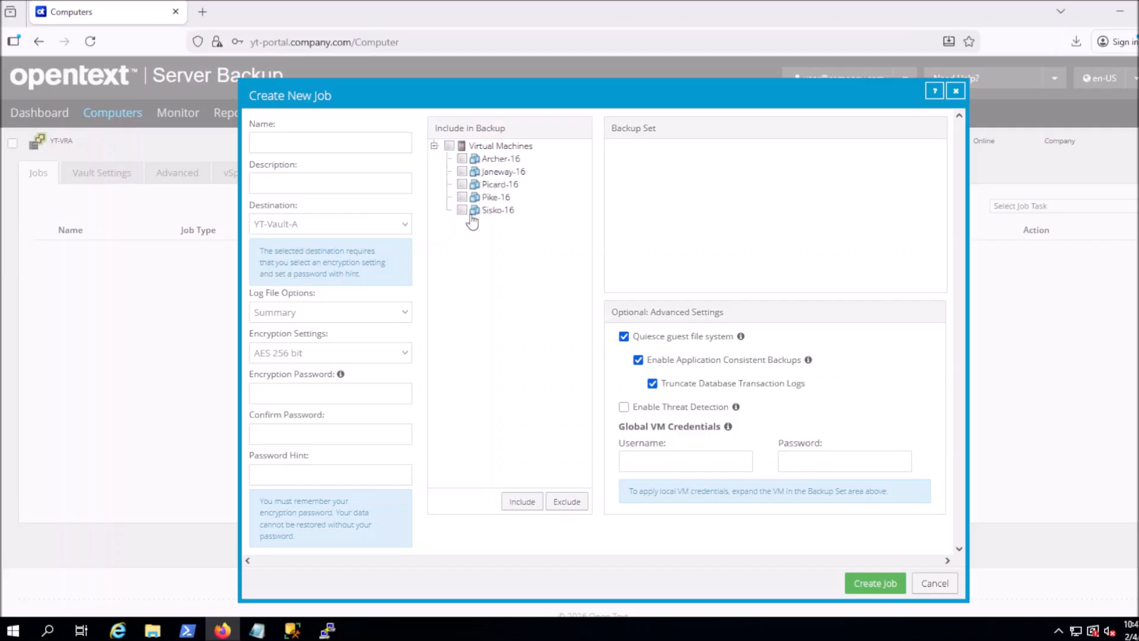
click(461, 159)
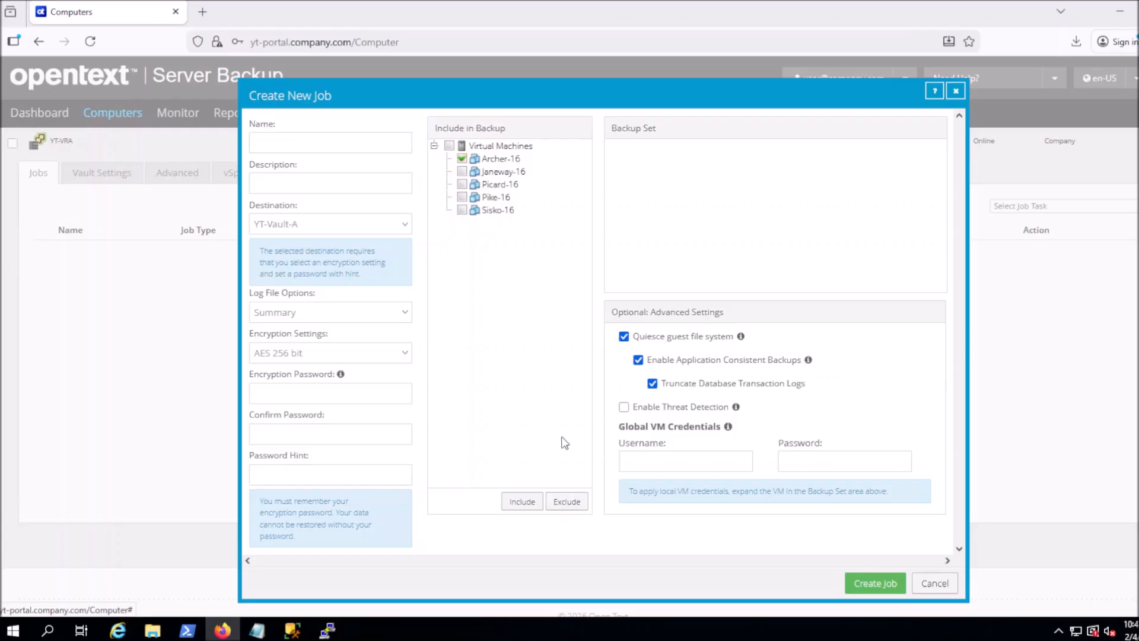
click(521, 502)
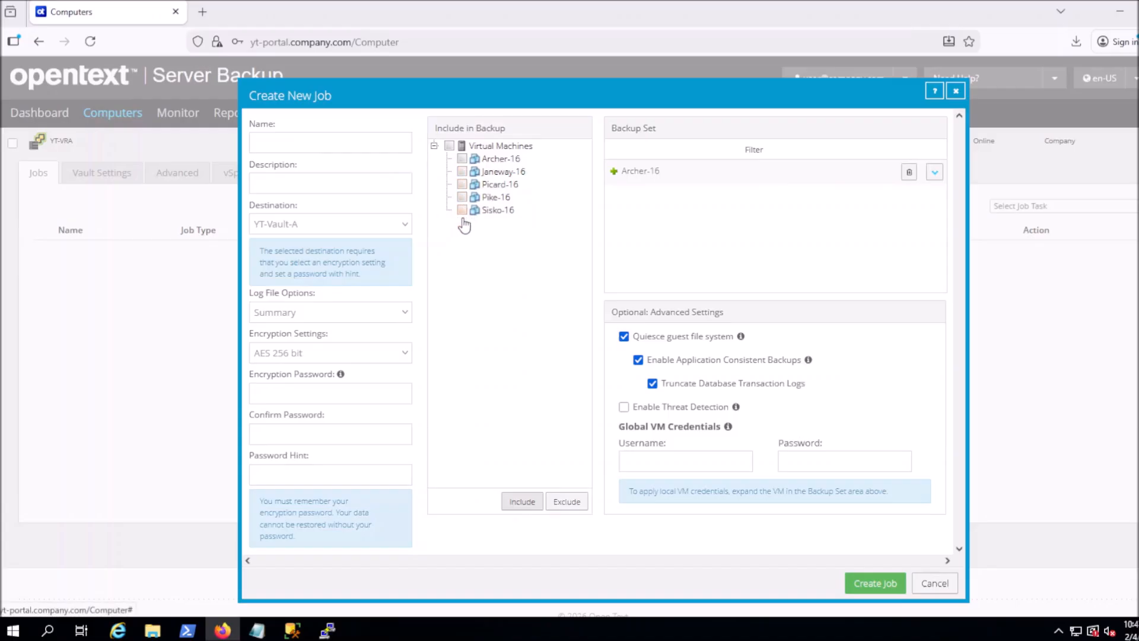
Create the job with the name Archer, a confirmed encryption password, application-consistent backups disabled and threat detection enabled
click(334, 142)
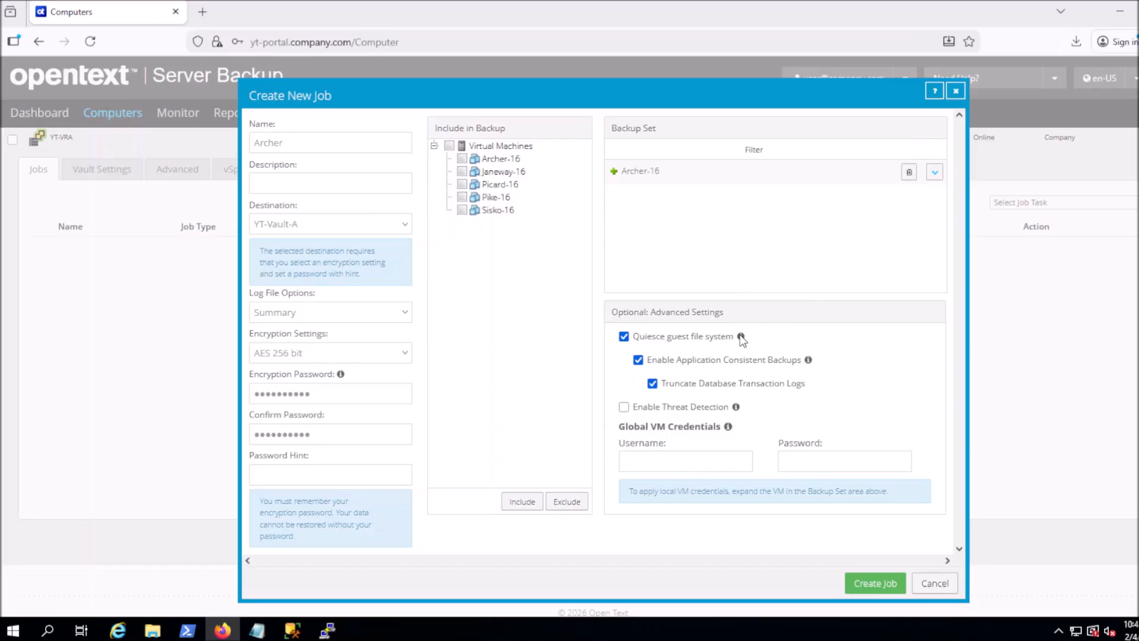
mouse_move(742, 337)
mouse_move(809, 360)
click(639, 361)
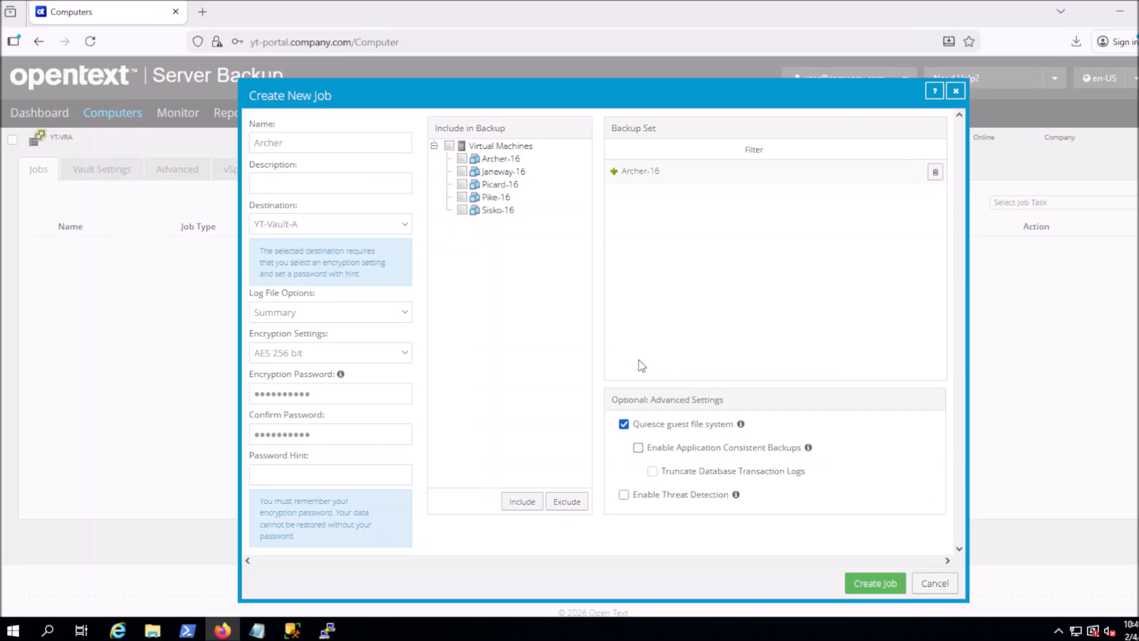
click(623, 496)
click(867, 589)
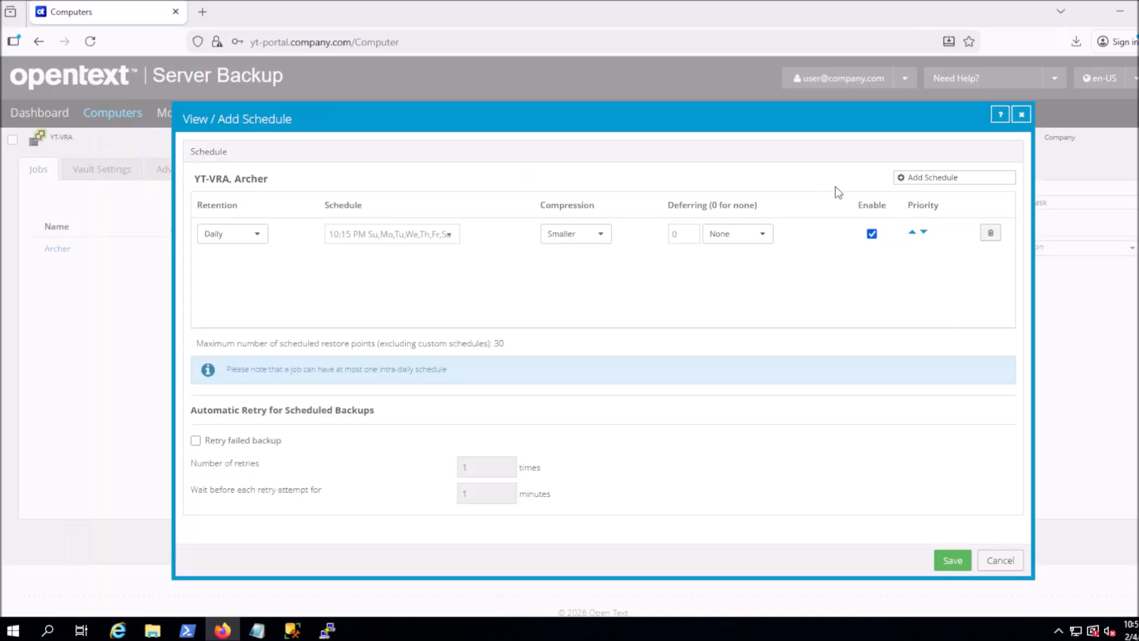
Add a second schedule to the Archer job and set the first schedule's retention to Monthly
click(904, 178)
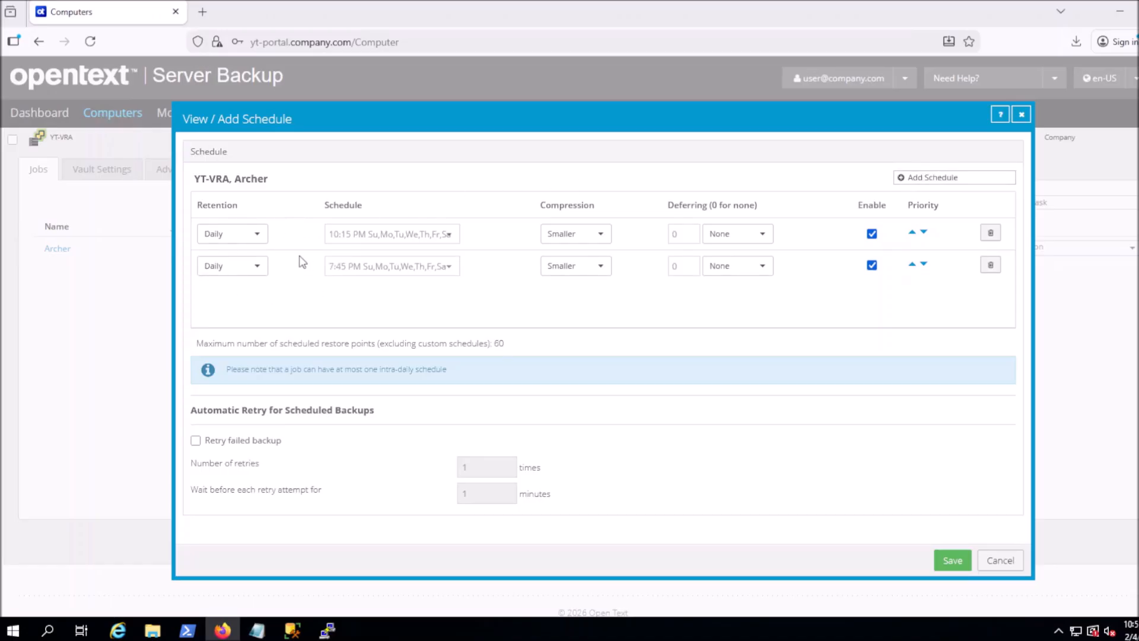
click(240, 234)
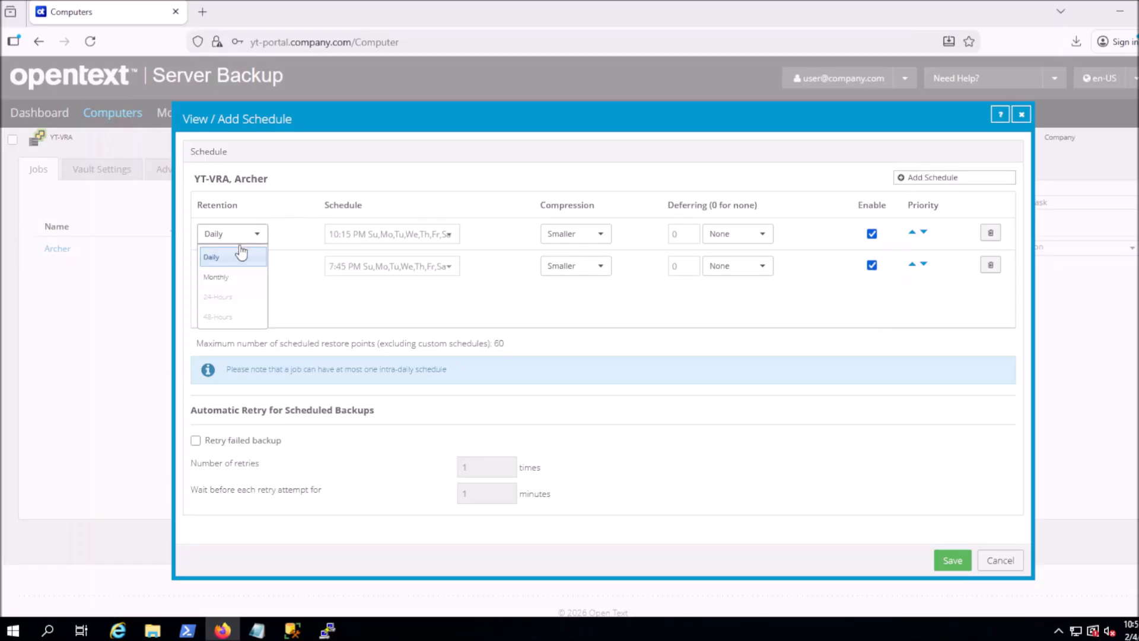
click(229, 279)
Configure the Monthly schedule of the Archer job by days of month, running on day 1
click(364, 235)
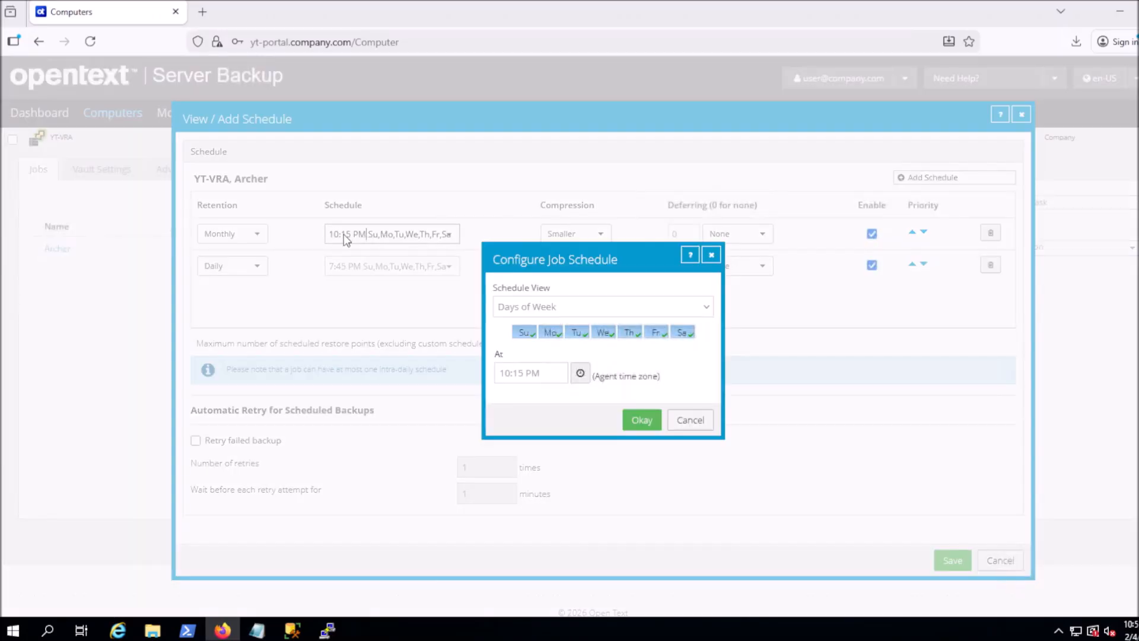
click(528, 310)
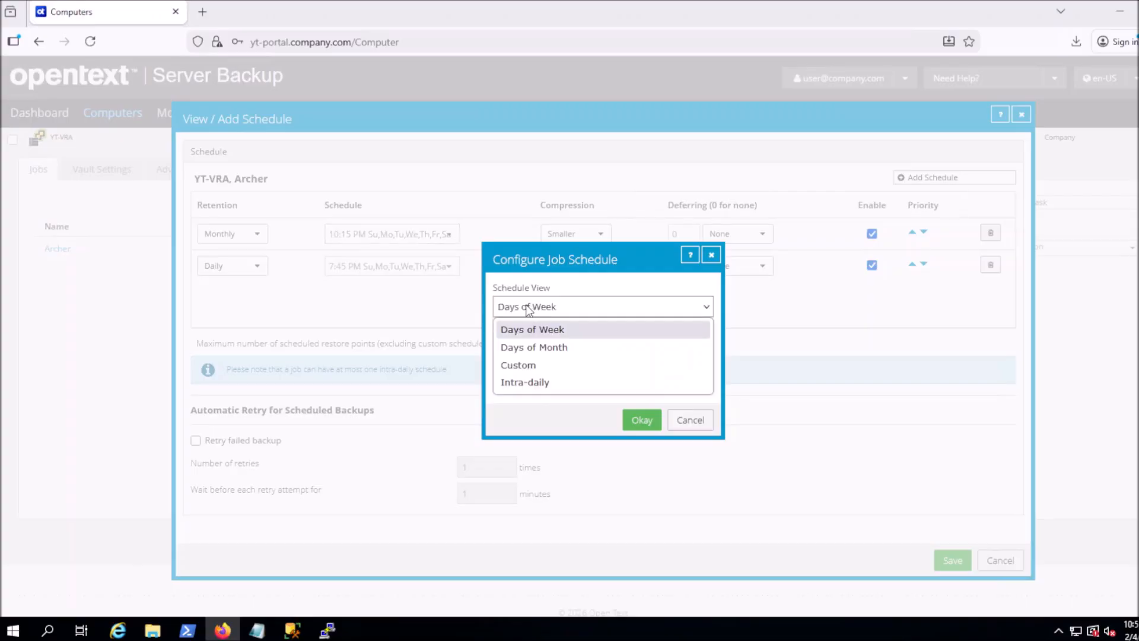
click(534, 350)
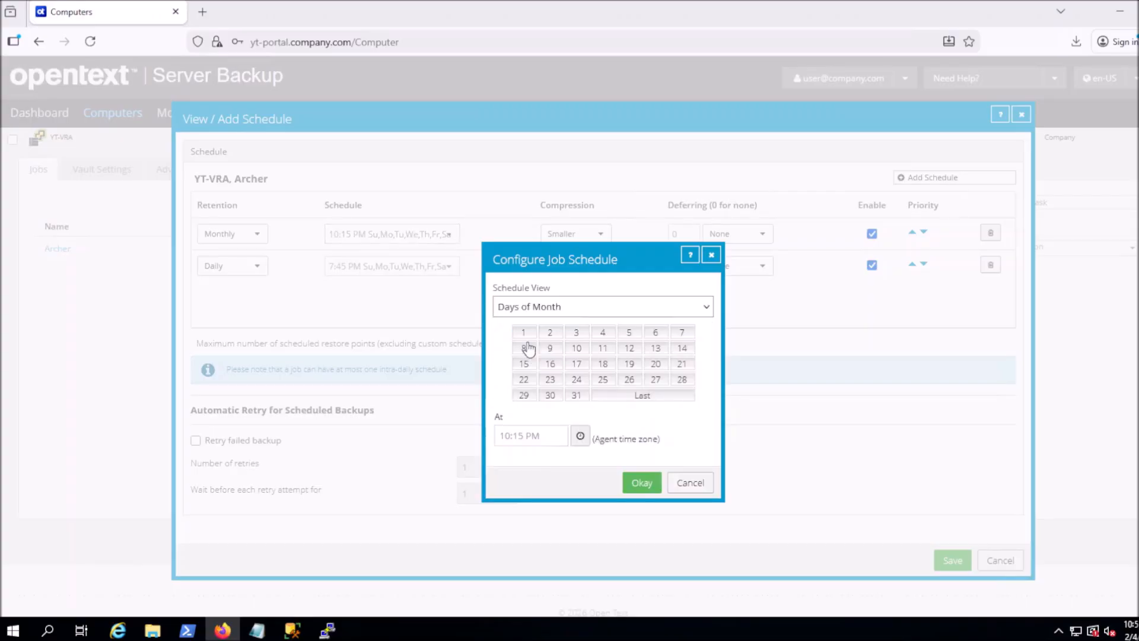
click(523, 334)
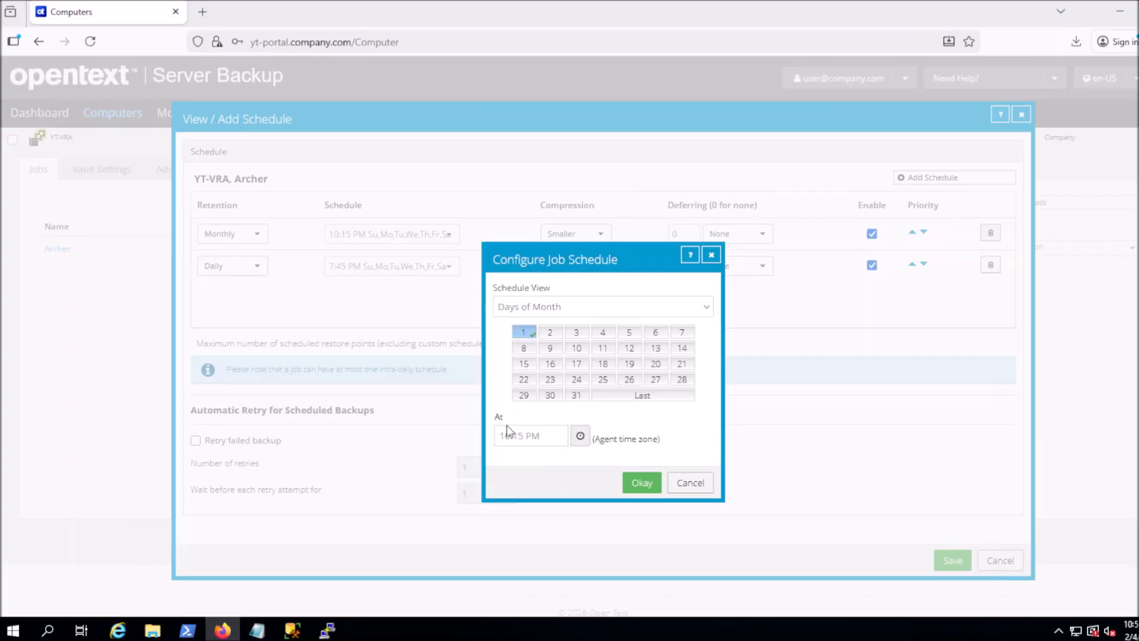
click(642, 484)
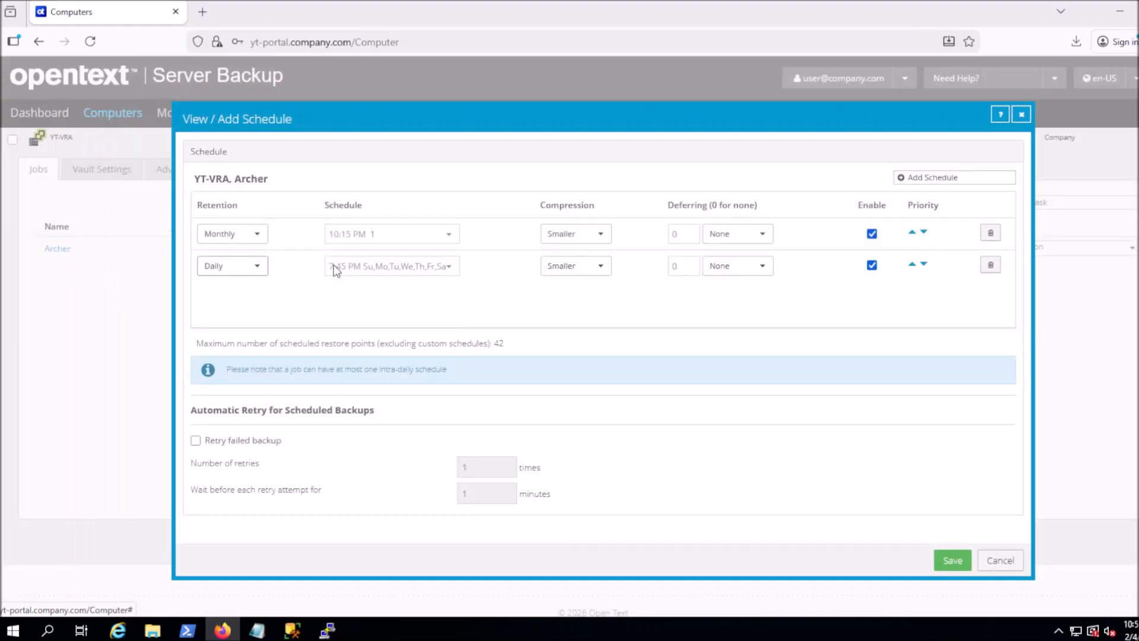
Set the Daily schedule's start time to 10:15 PM
click(351, 273)
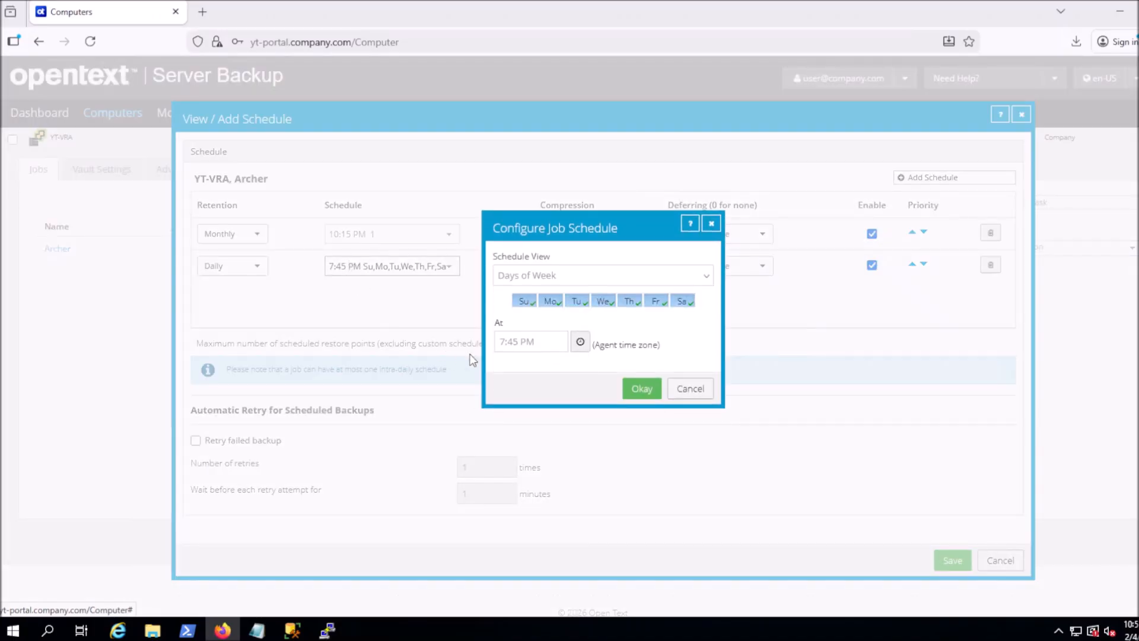
click(508, 343)
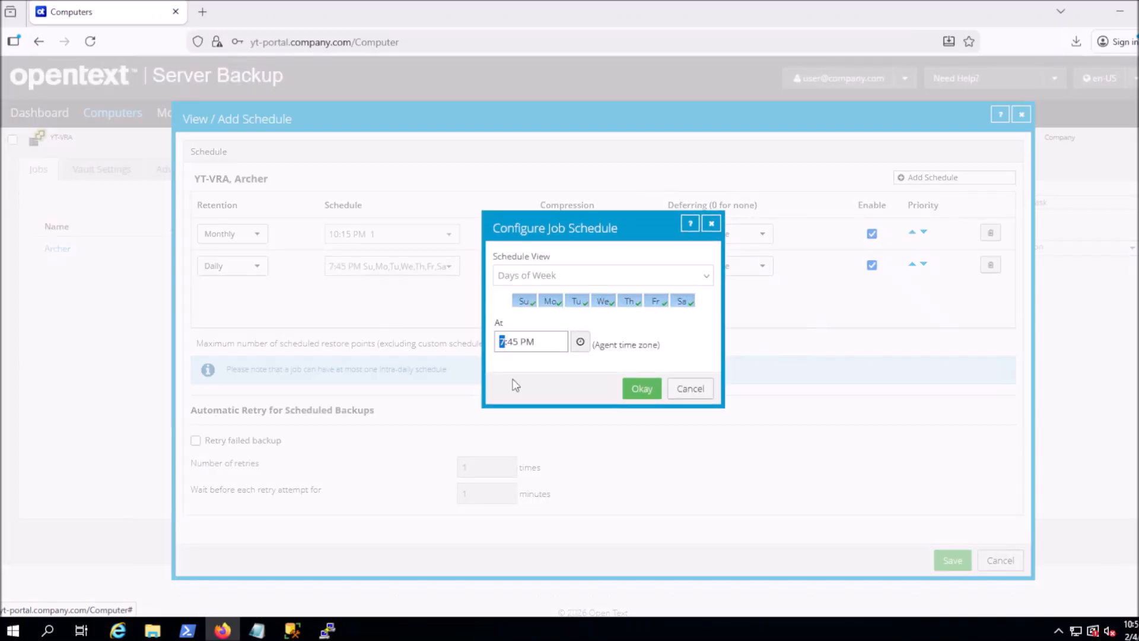
key(Up)
key(Up)
key(Down)
key(Right)
key(Down)
key(Down)
key(Return)
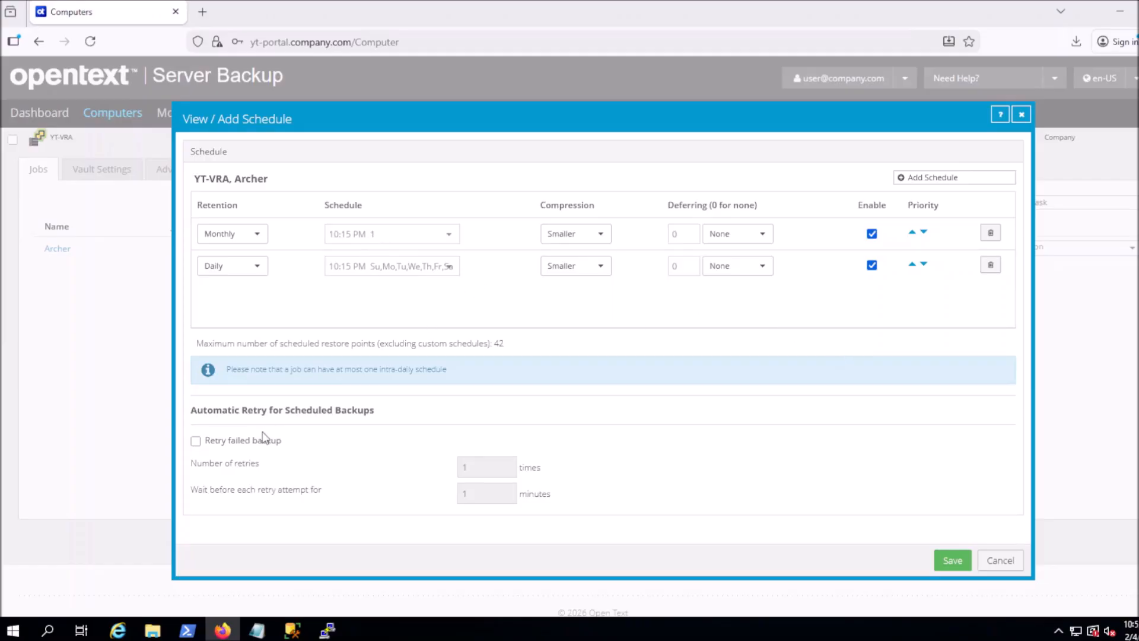
Enable automatic retry of failed backups for the Archer job and save its schedules
click(240, 445)
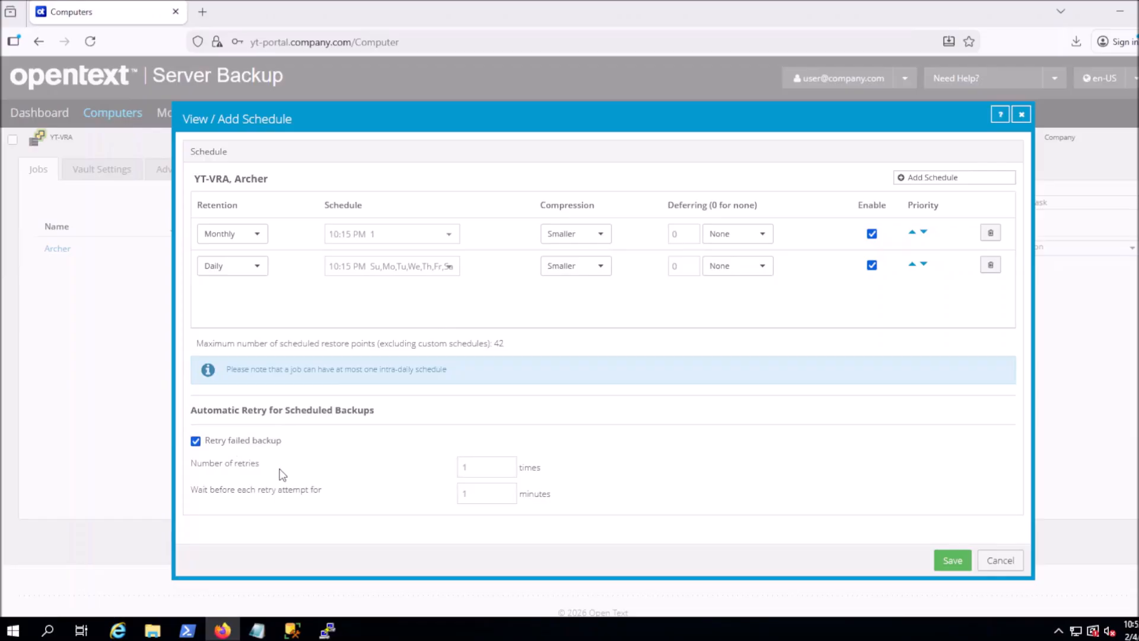
drag(469, 468, 440, 468)
click(952, 560)
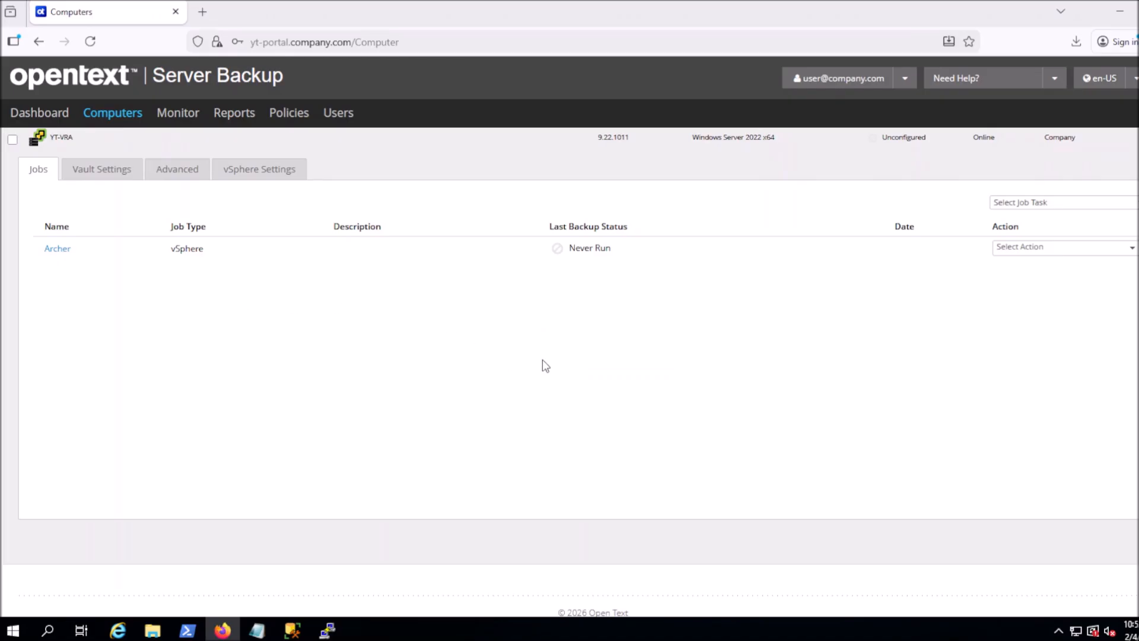
Run the Archer job immediately with the Monthly retention scheme and close its process details once the backup has finished
click(1014, 249)
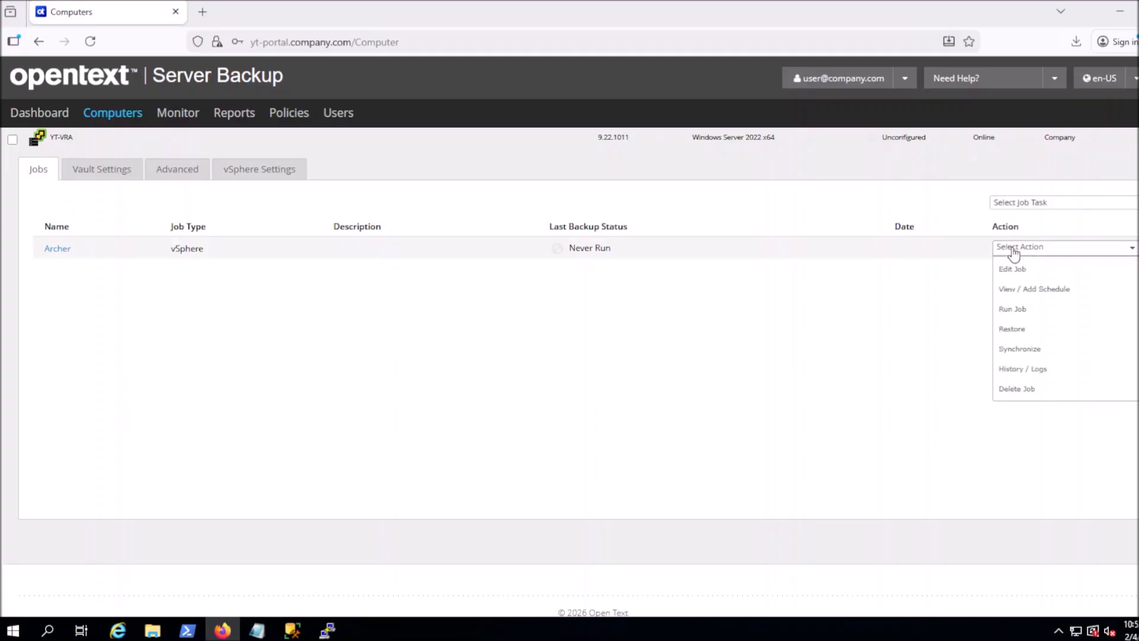
click(1013, 310)
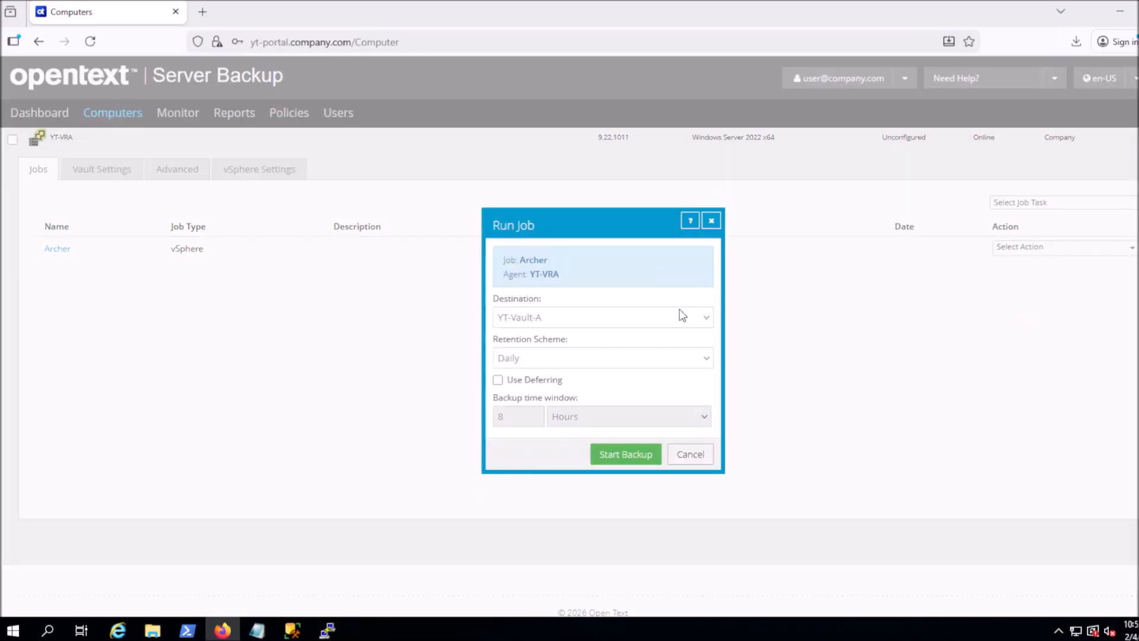
click(566, 362)
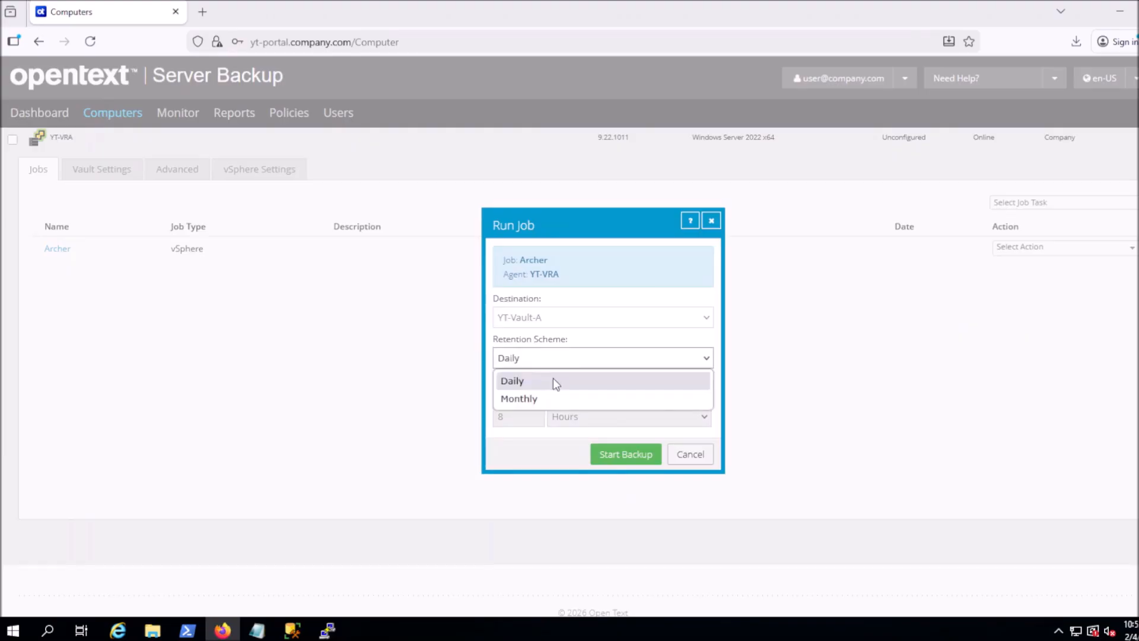
click(548, 398)
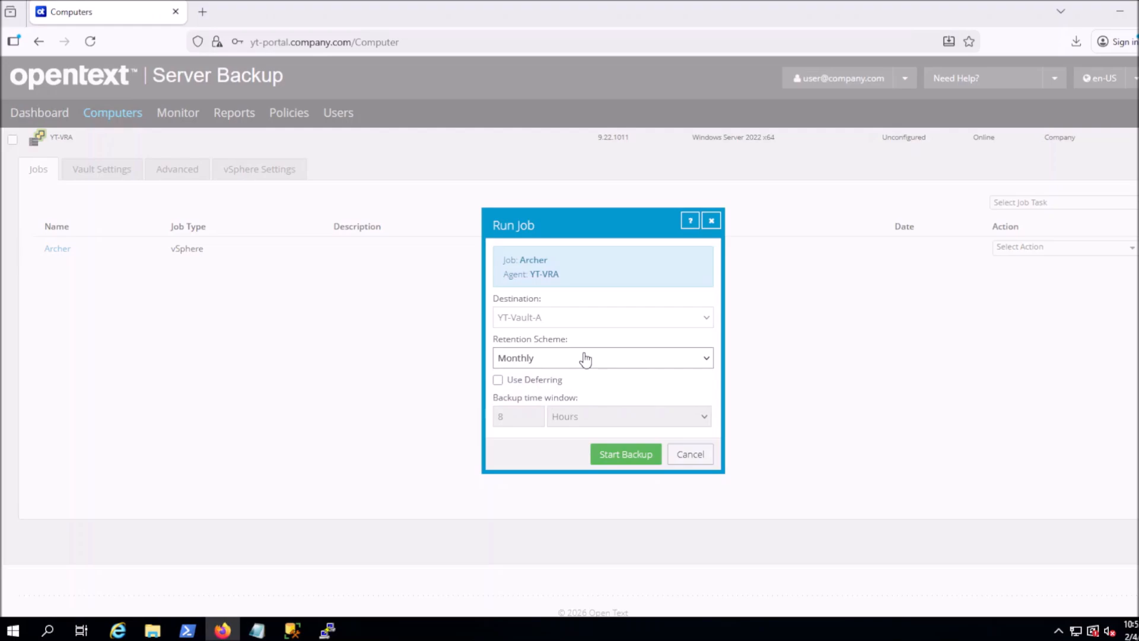
click(608, 457)
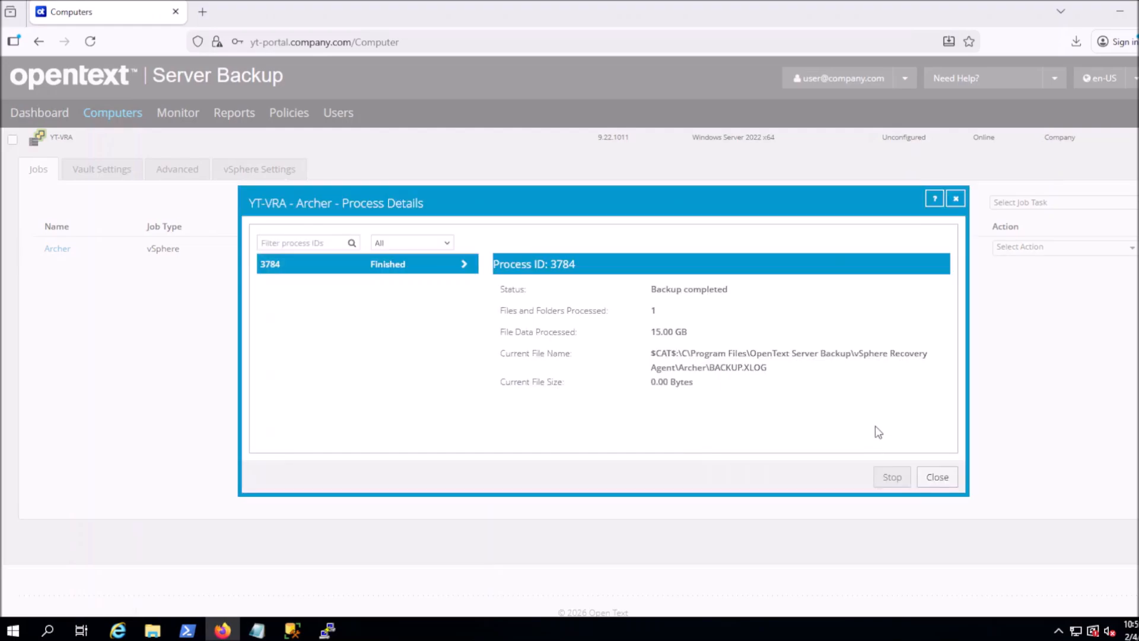
click(937, 478)
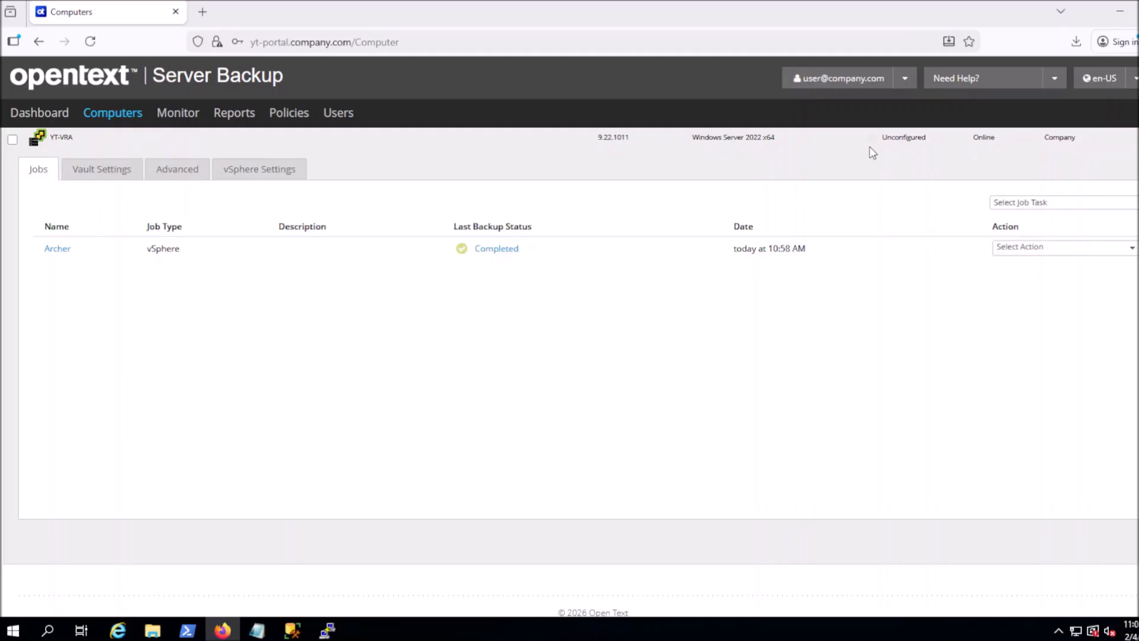
Reload the computers page and check YT-VRA's status and the Archer job's last backup status
scroll(883, 170, up, 1)
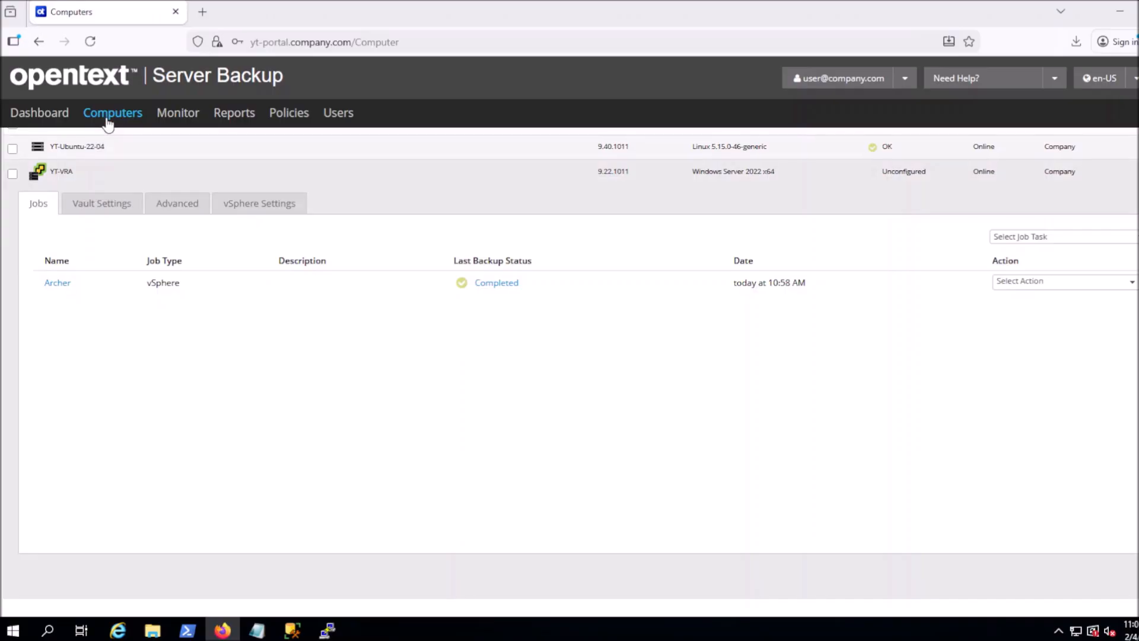
click(91, 41)
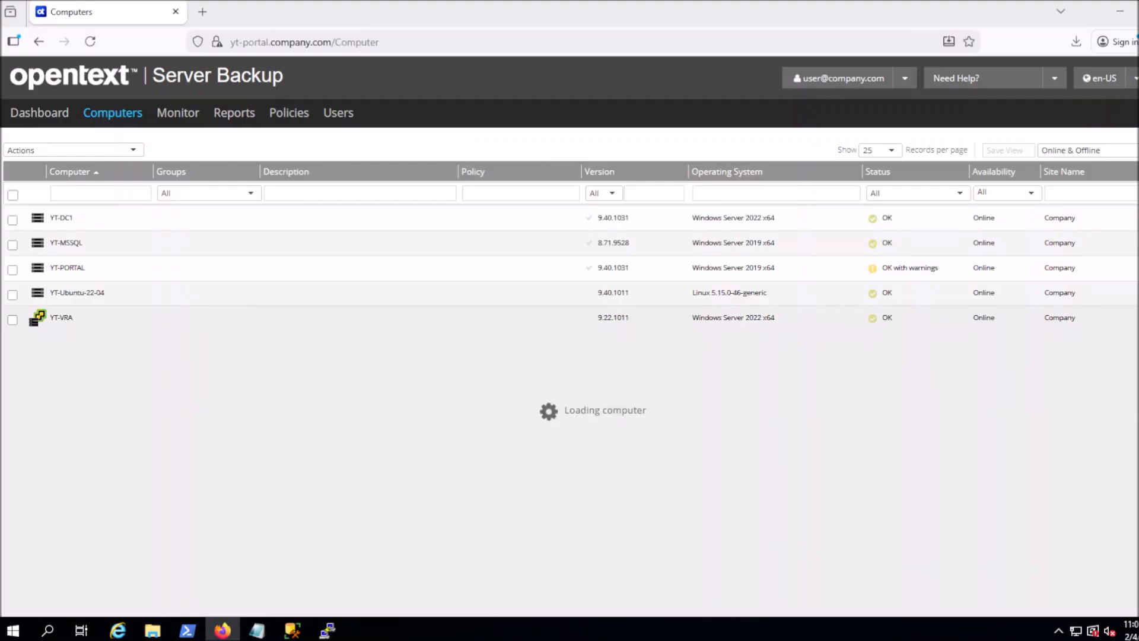
scroll(569, 356, down, 2)
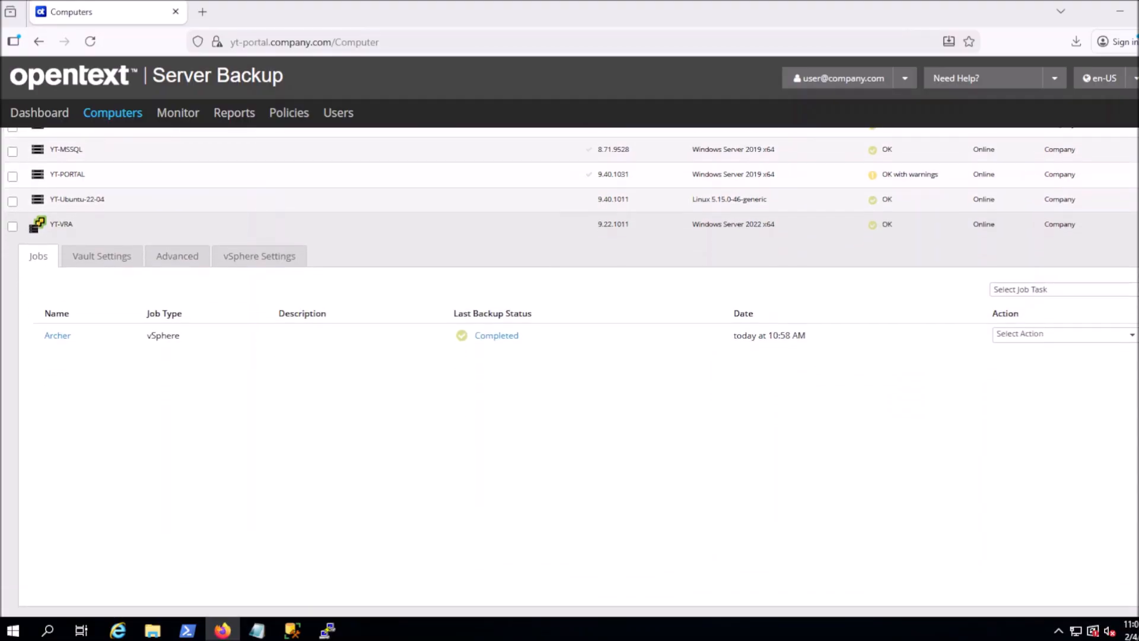
scroll(569, 356, down, 1)
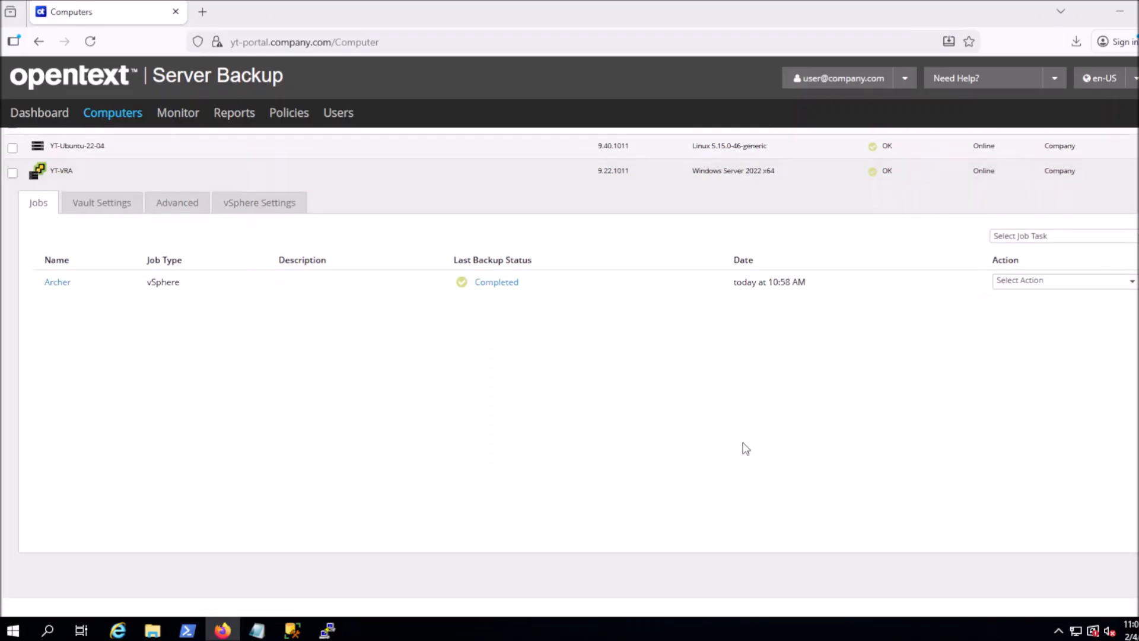